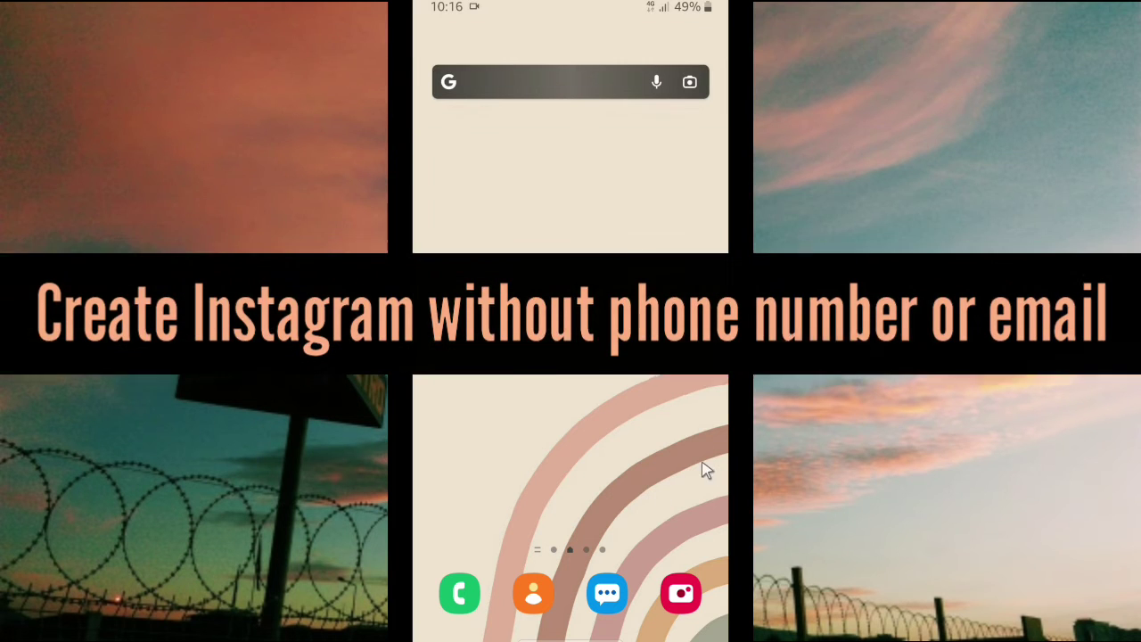
# - Open and close the app drawer, then go to the home-screen page holding the apps
pyautogui.moveTo(703, 469); pyautogui.dragTo(646, 242)
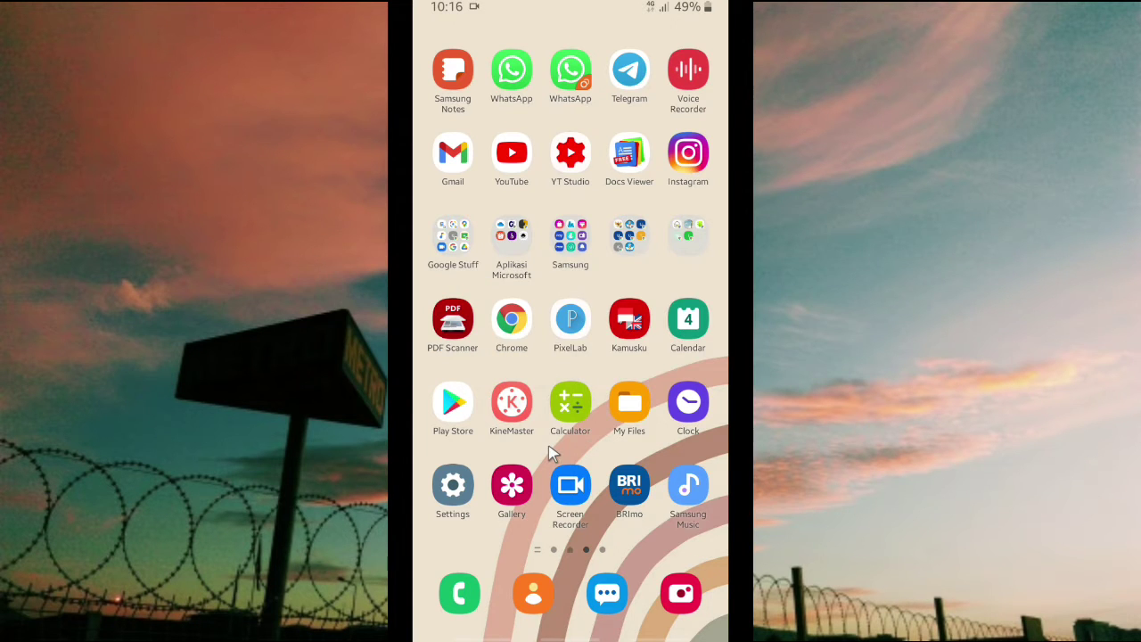
pyautogui.press('Escape')
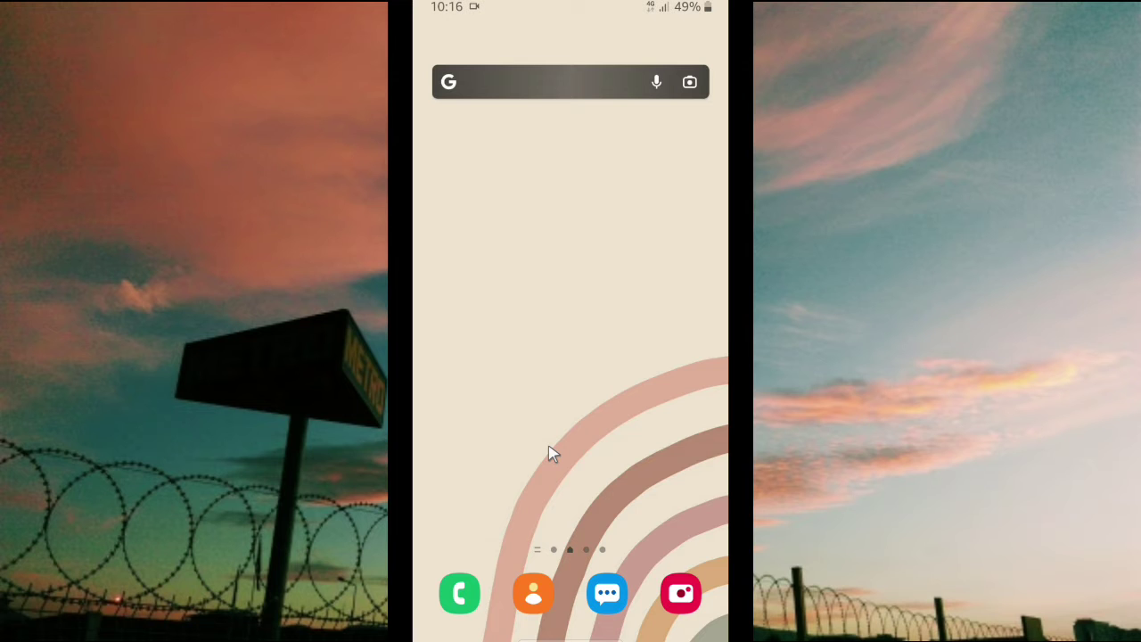
pyautogui.moveTo(695, 441); pyautogui.dragTo(698, 402)
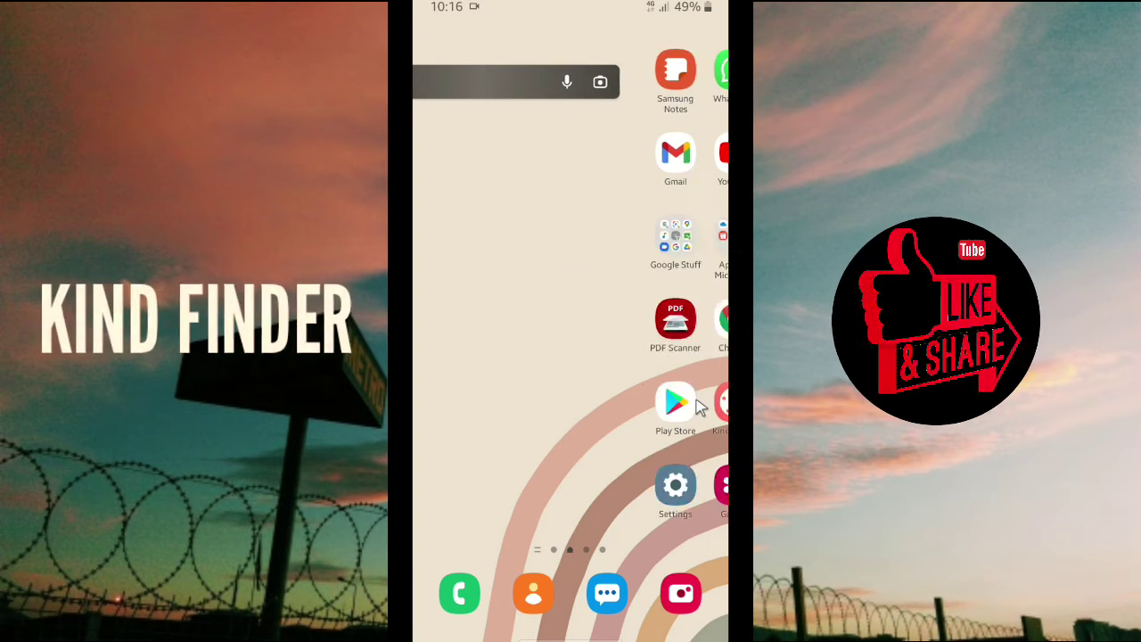
# - Start Instagram sign-up on the Email Address tab with both fields cleared, then return home
pyautogui.click(691, 160)
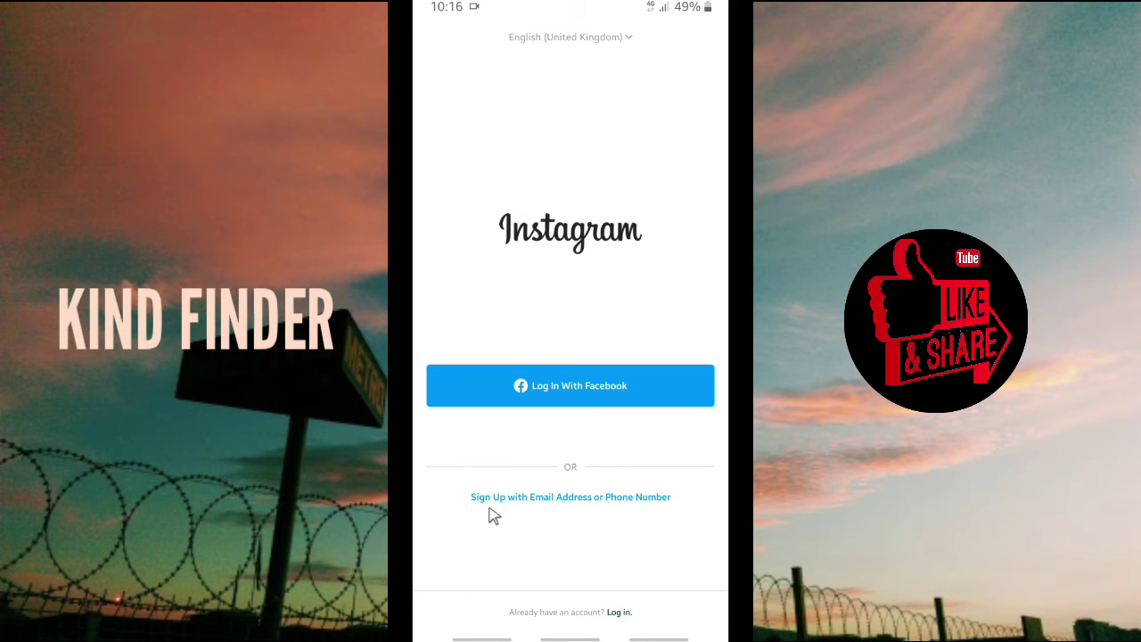
pyautogui.click(586, 502)
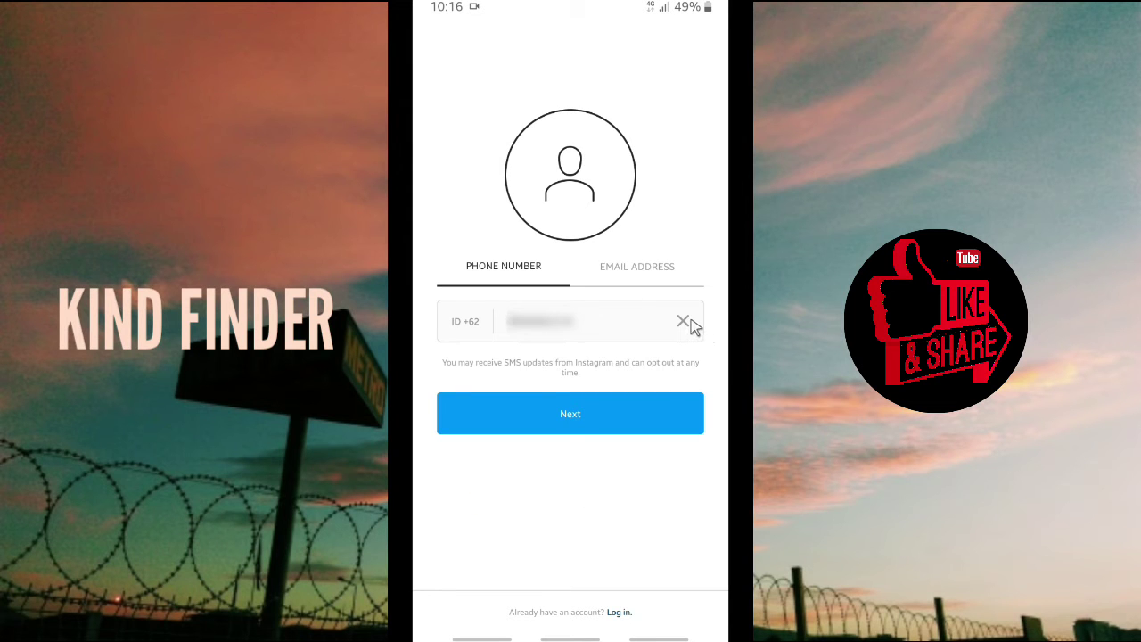
pyautogui.click(685, 319)
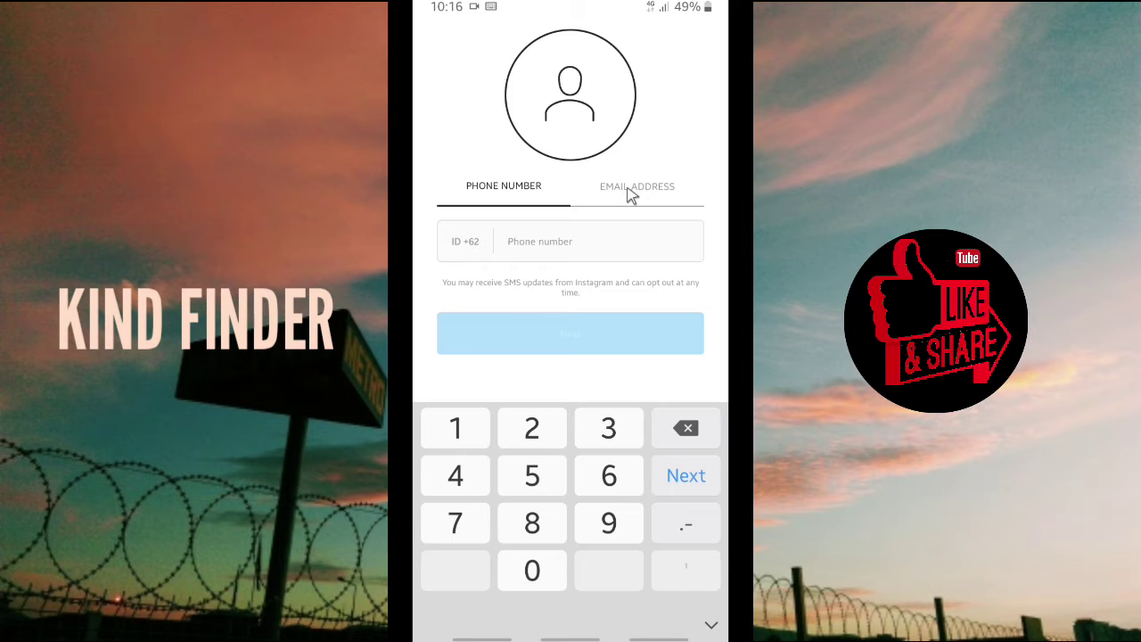
pyautogui.click(632, 195)
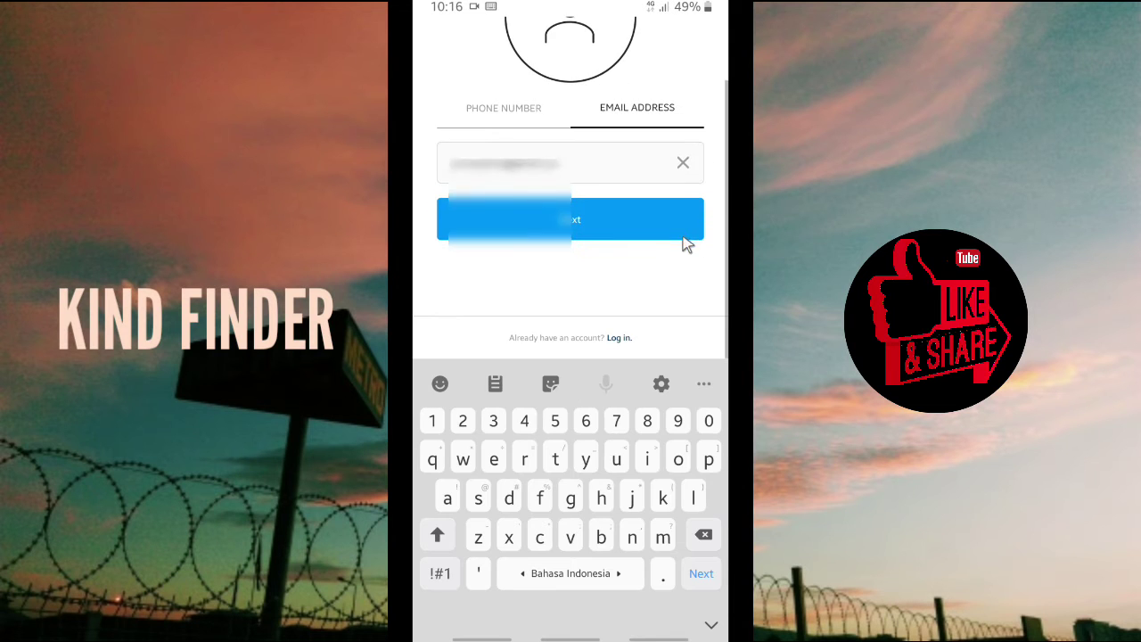
pyautogui.click(685, 164)
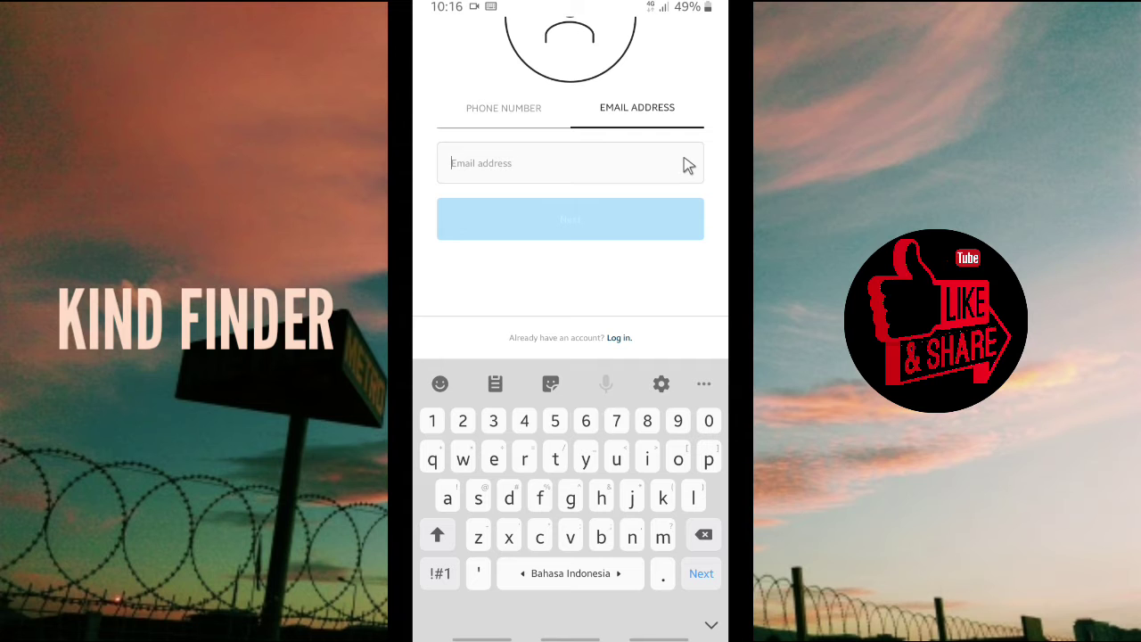
pyautogui.click(650, 257)
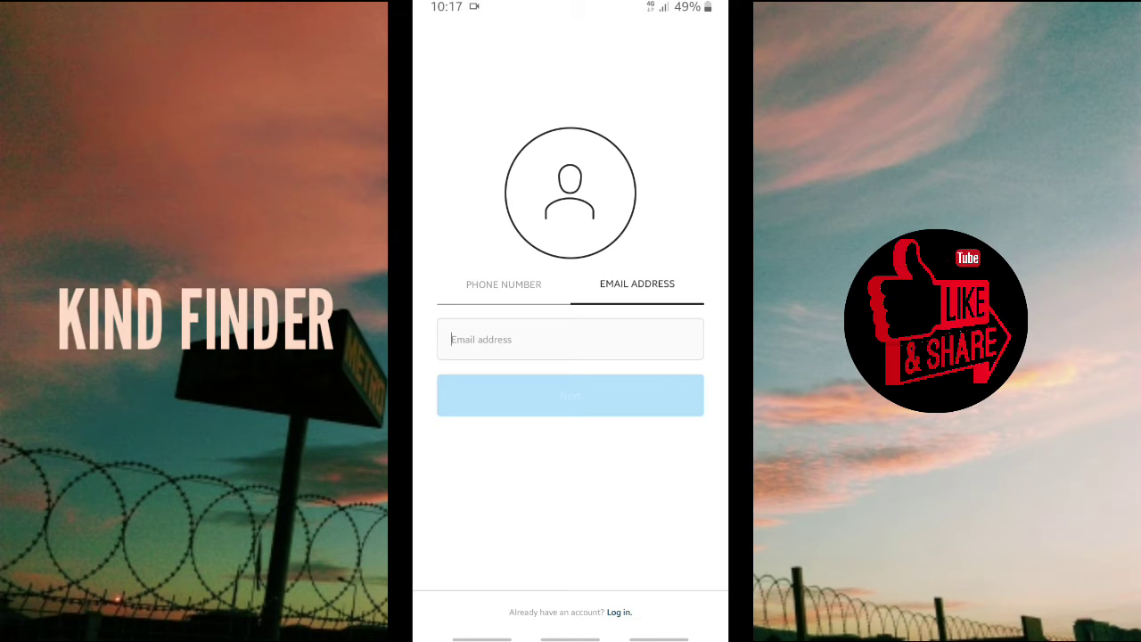
pyautogui.moveTo(571, 638); pyautogui.dragTo(555, 542)
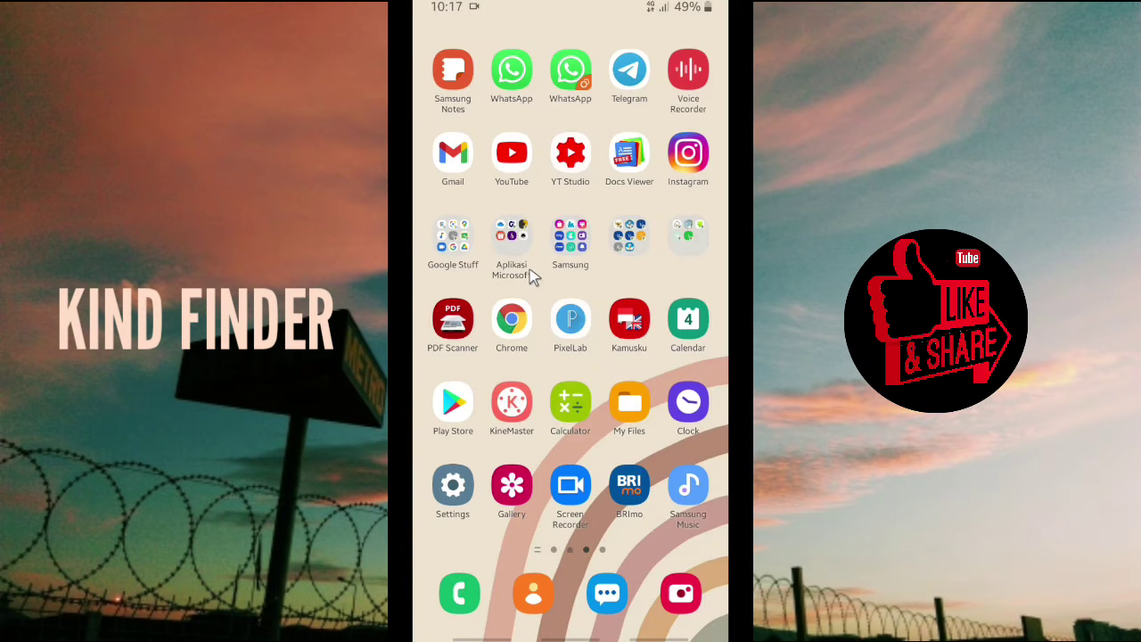
# - Search Google in Chrome for '10 minute mail' and open the 10minemail.com result
pyautogui.click(514, 319)
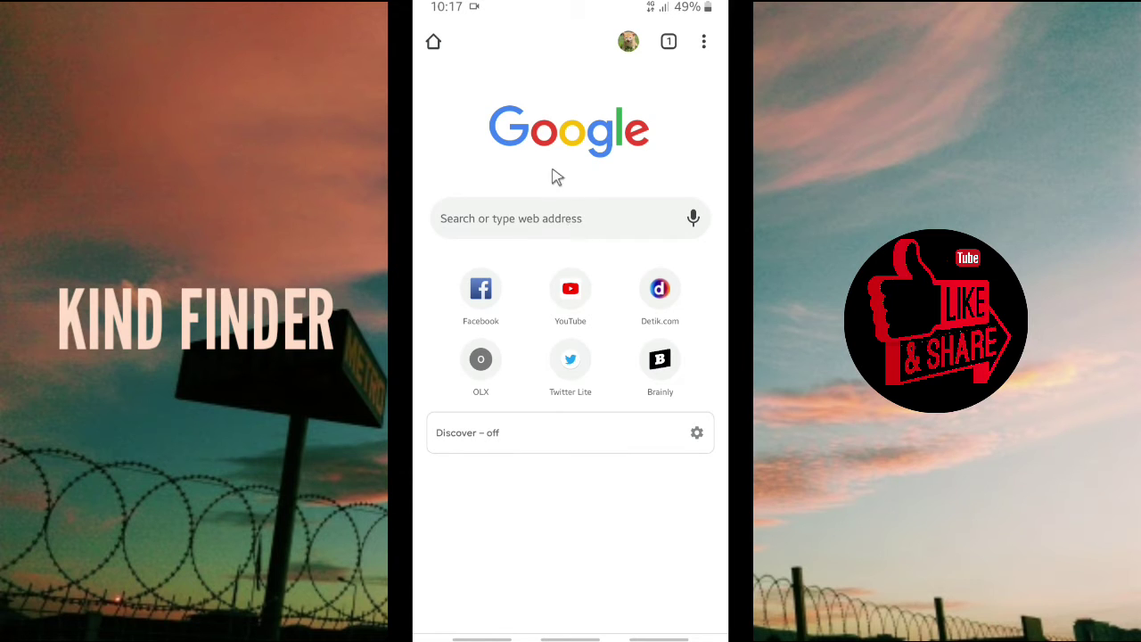
pyautogui.click(528, 207)
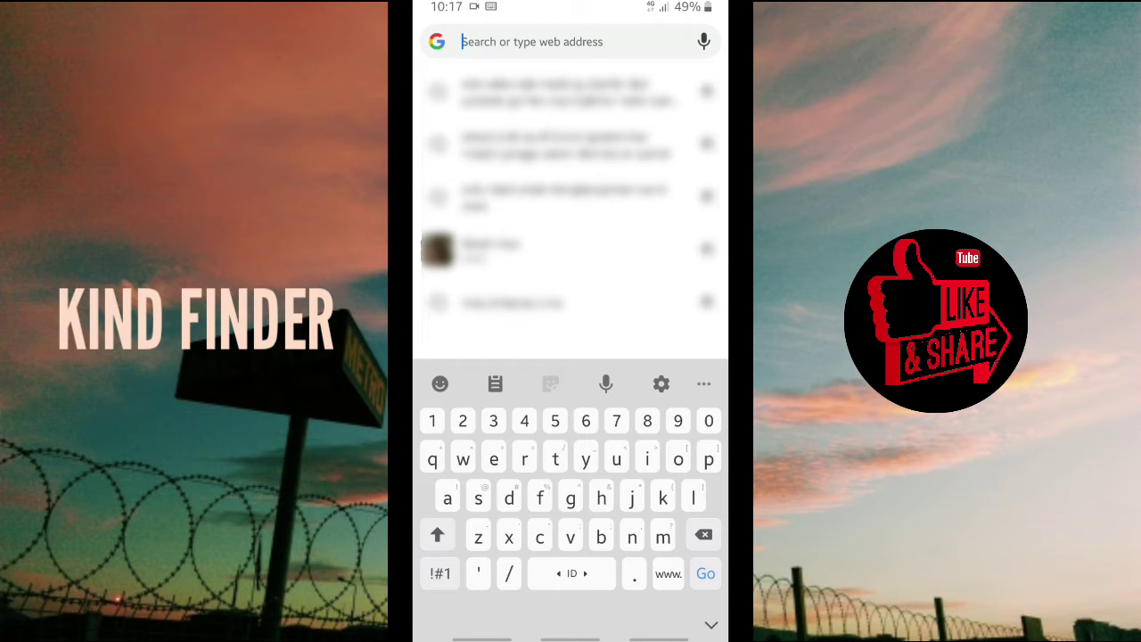
pyautogui.write('10')
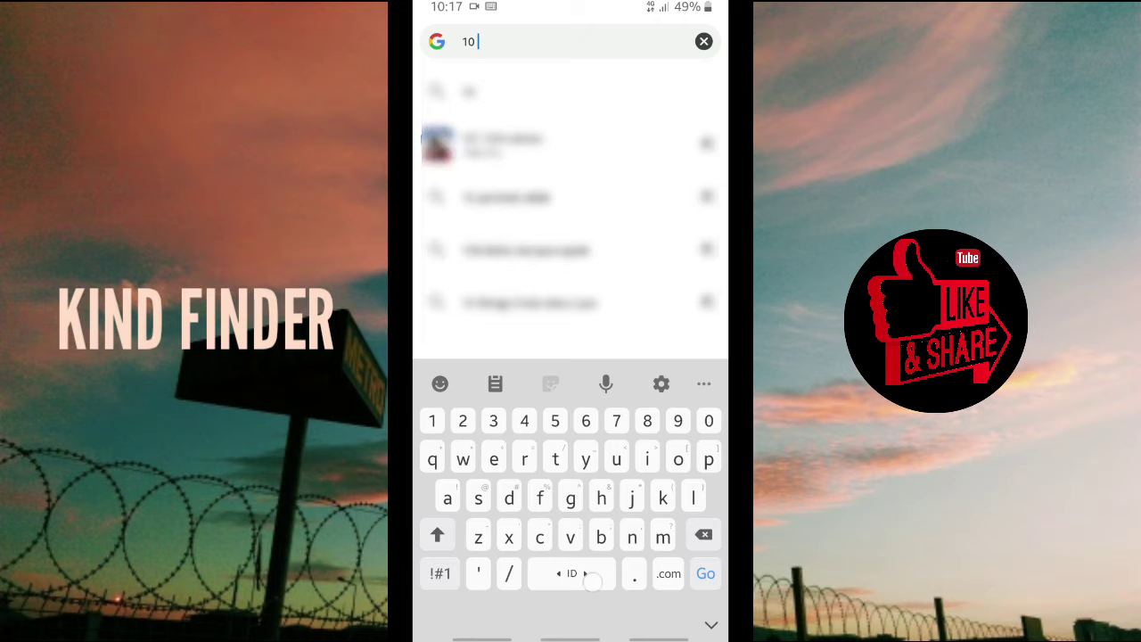
pyautogui.write(' min')
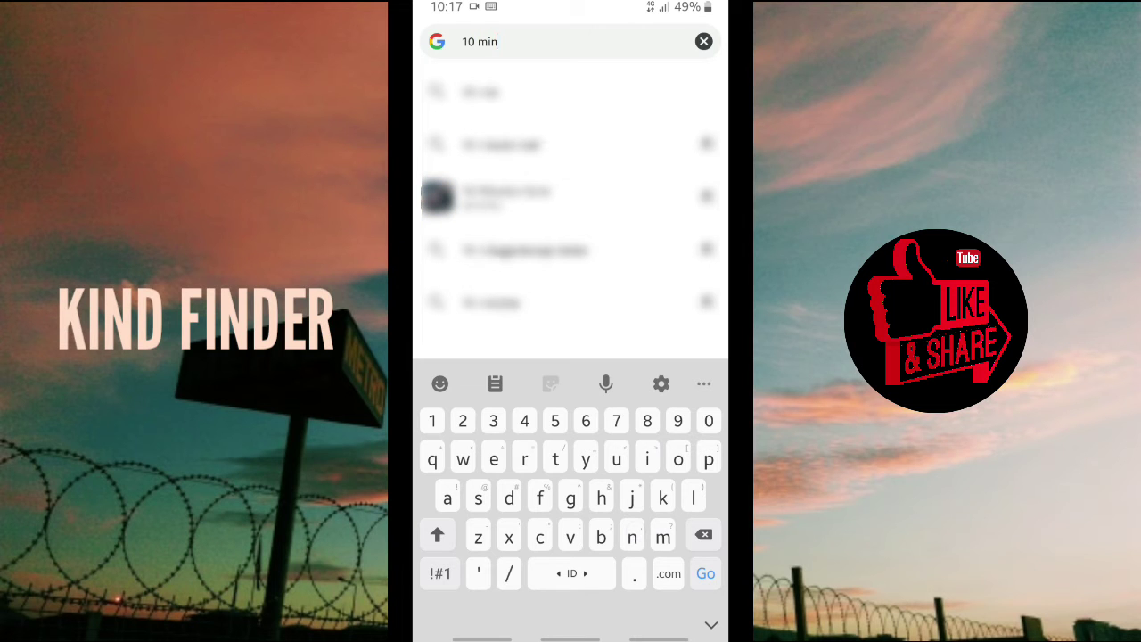
pyautogui.click(513, 143)
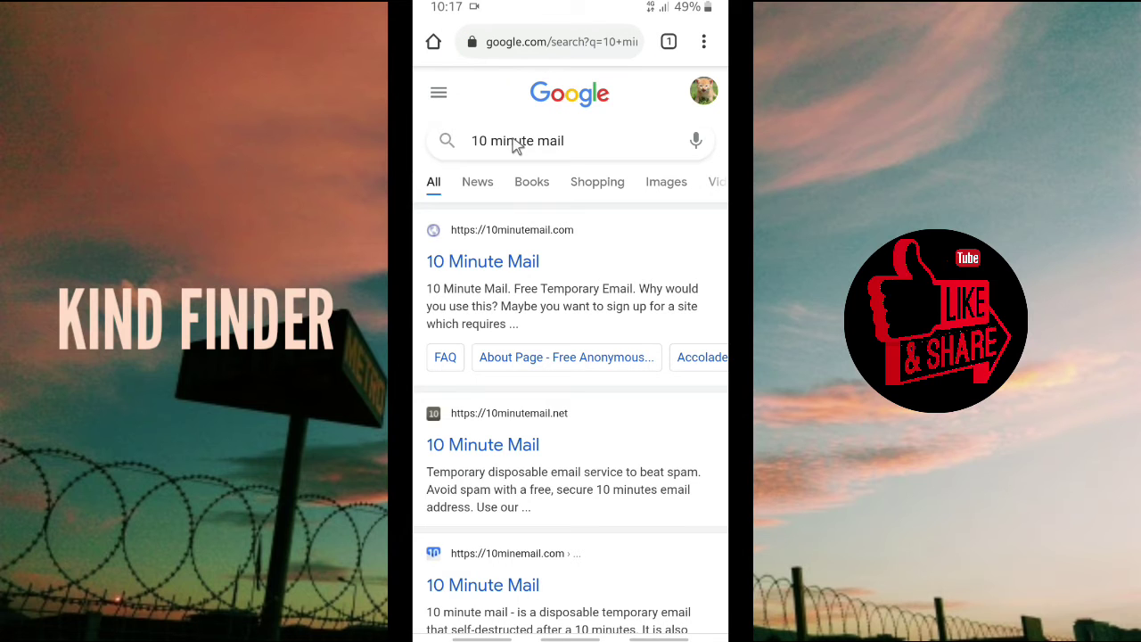
pyautogui.scroll(-2, 518, 146)
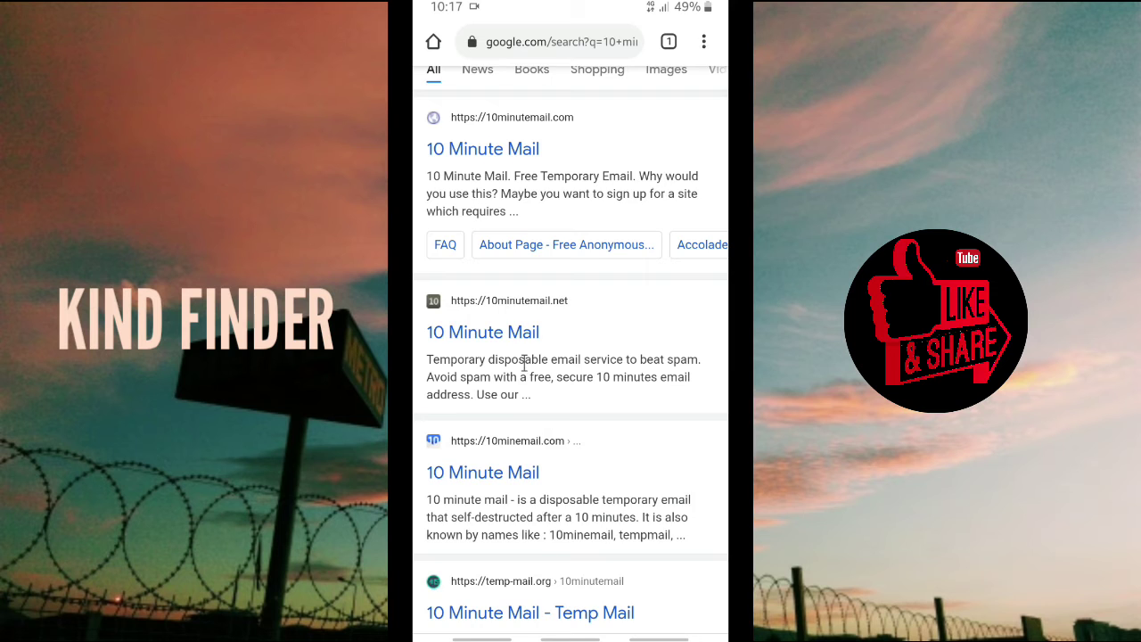
pyautogui.scroll(2, 524, 361)
pyautogui.scroll(-3, 524, 361)
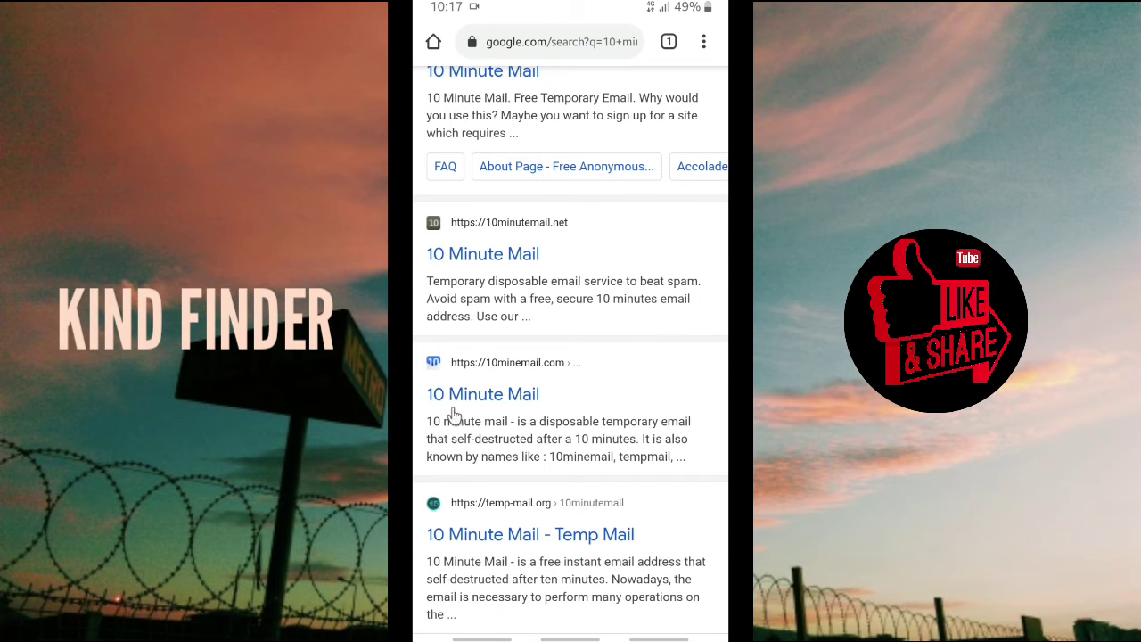
pyautogui.click(493, 408)
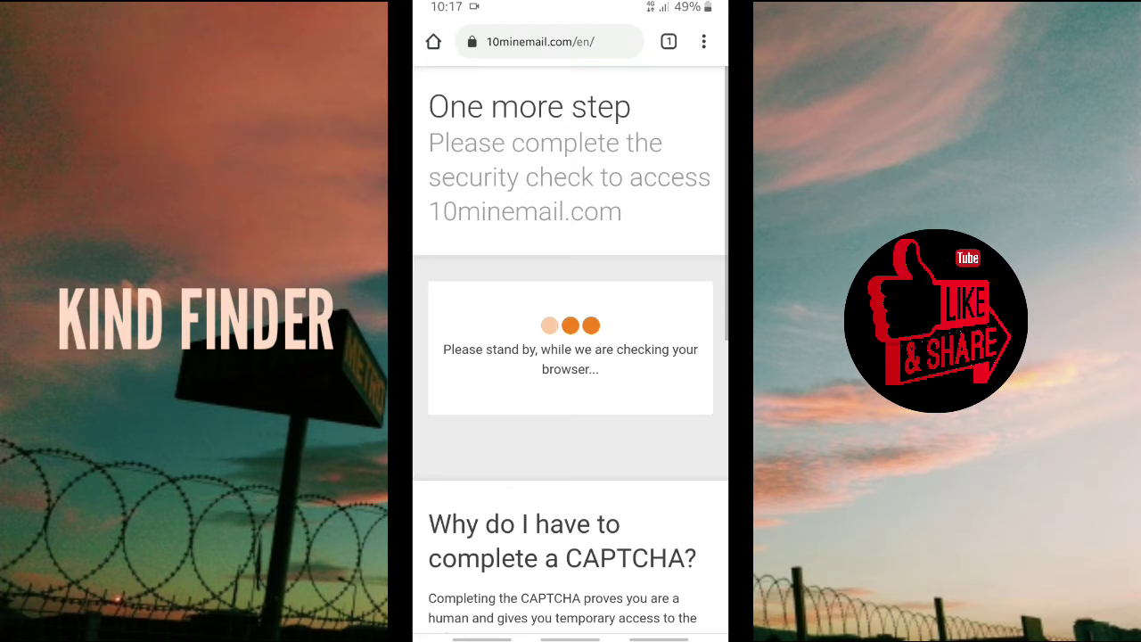
# - Start the hCaptcha check and submit the first round's three bicycle images
pyautogui.scroll(-3, 591, 406)
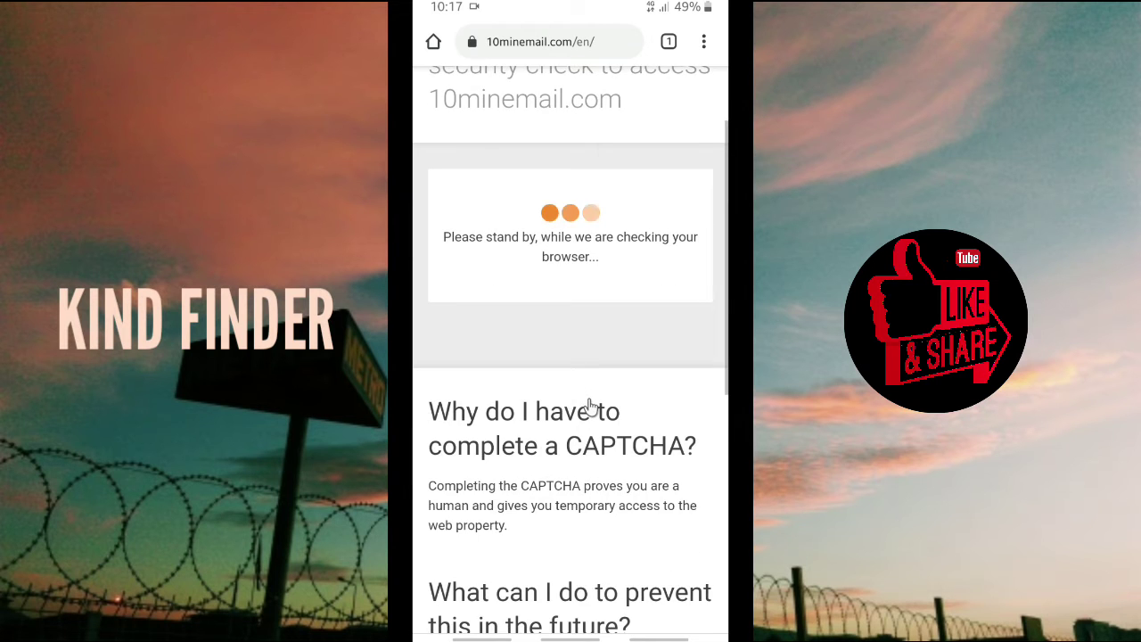
pyautogui.scroll(3, 591, 406)
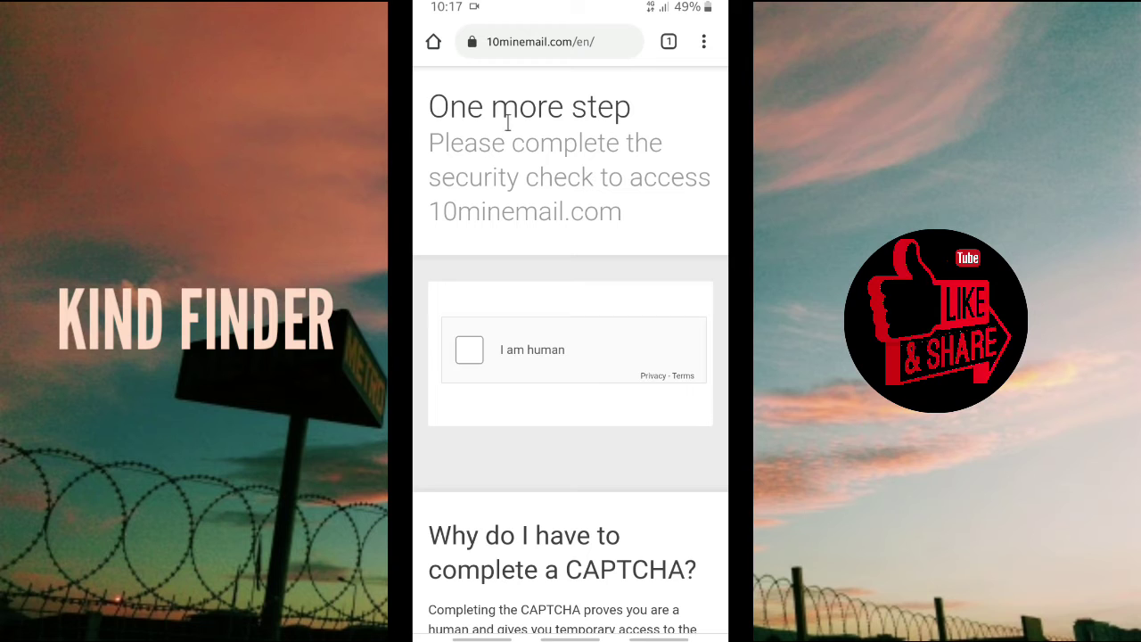
pyautogui.click(470, 350)
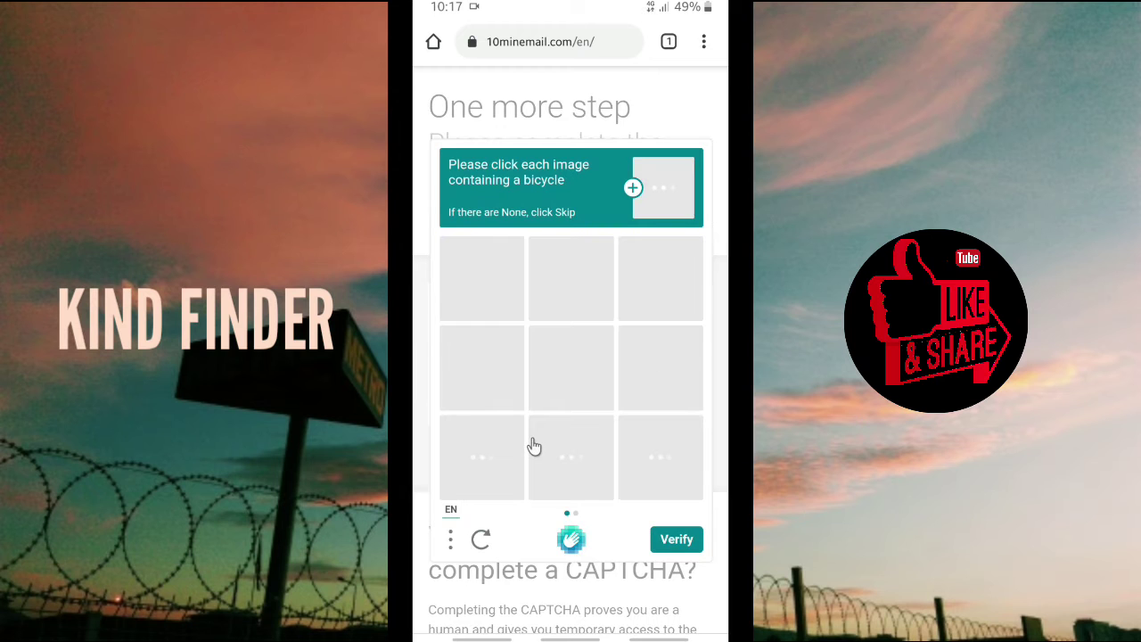
pyautogui.click(573, 368)
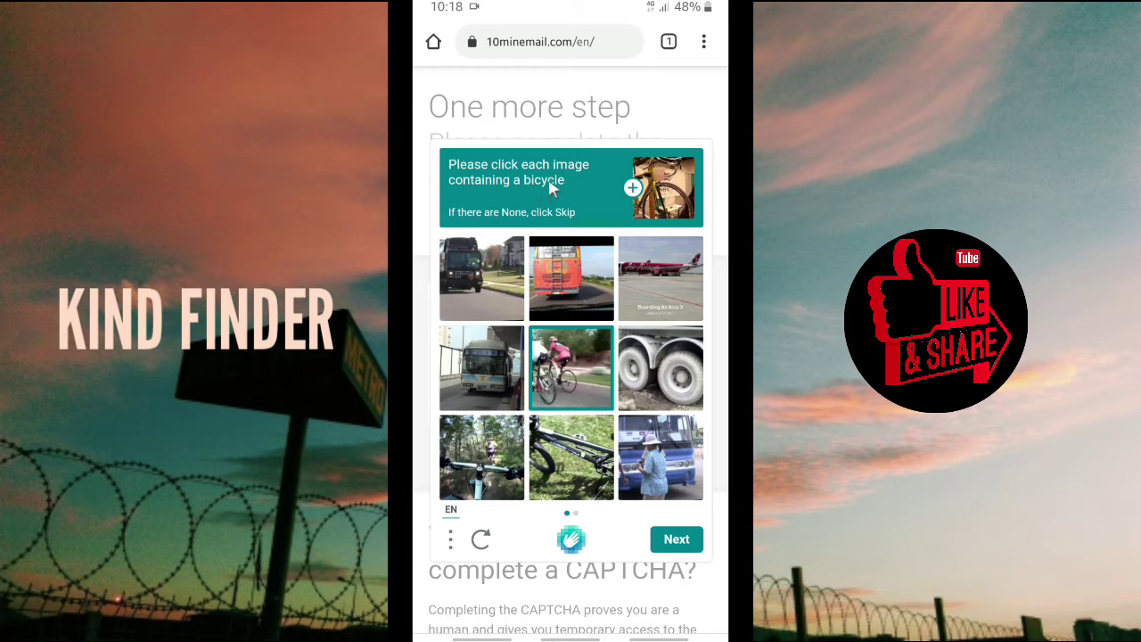
pyautogui.click(559, 470)
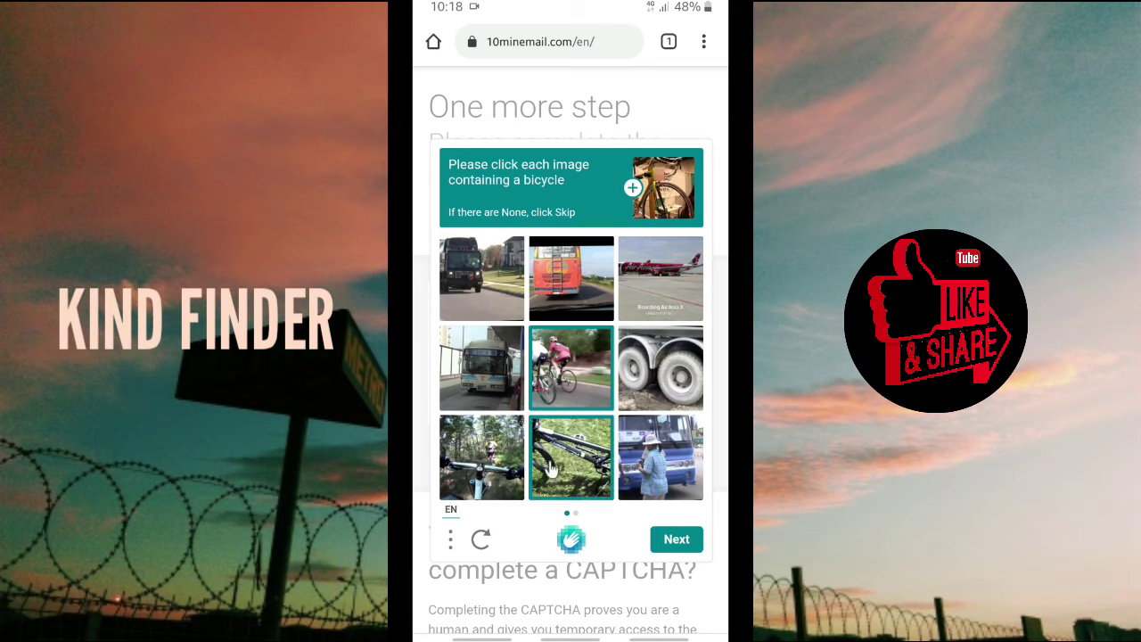
pyautogui.click(510, 476)
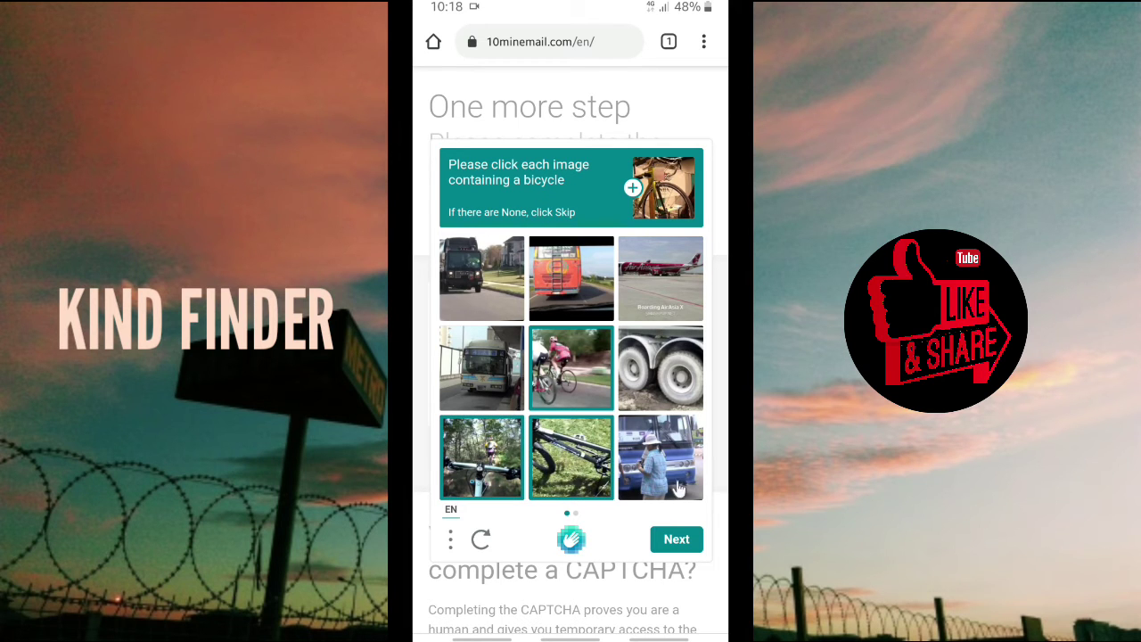
pyautogui.click(676, 541)
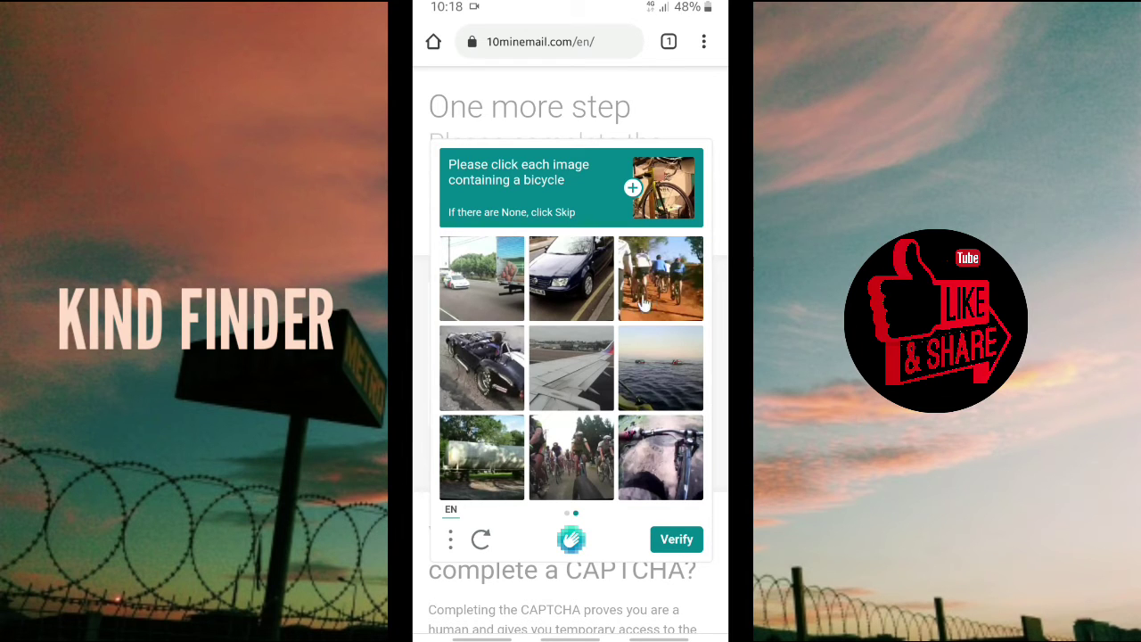
# - Mark the second round's three bicycle images and submit the CAPTCHA
pyautogui.click(640, 309)
pyautogui.click(665, 475)
pyautogui.click(611, 474)
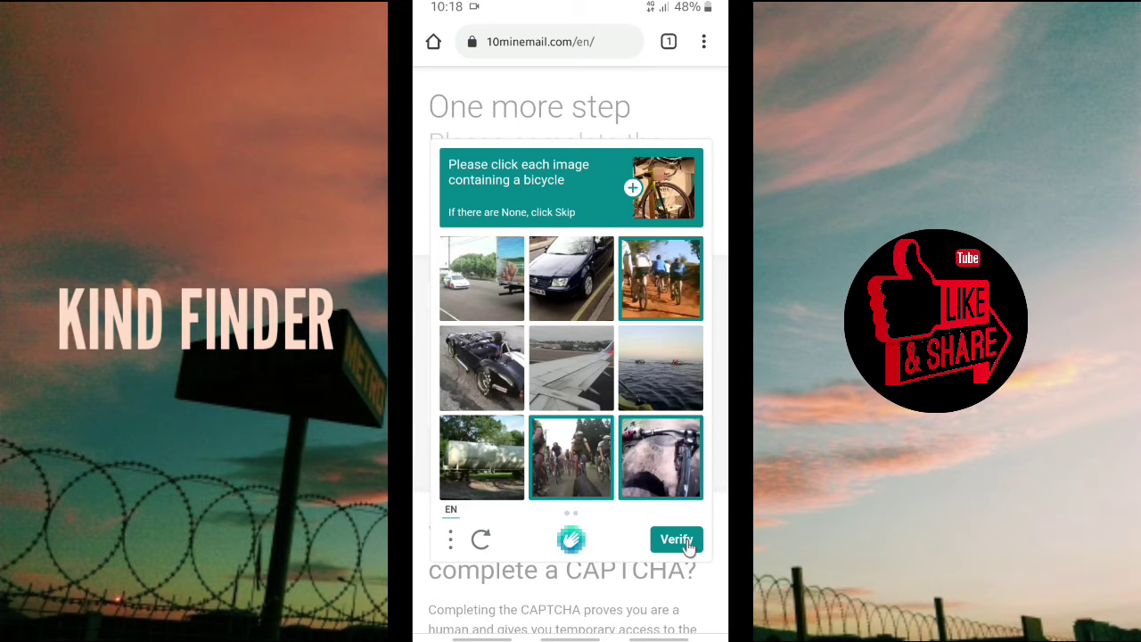
pyautogui.click(676, 539)
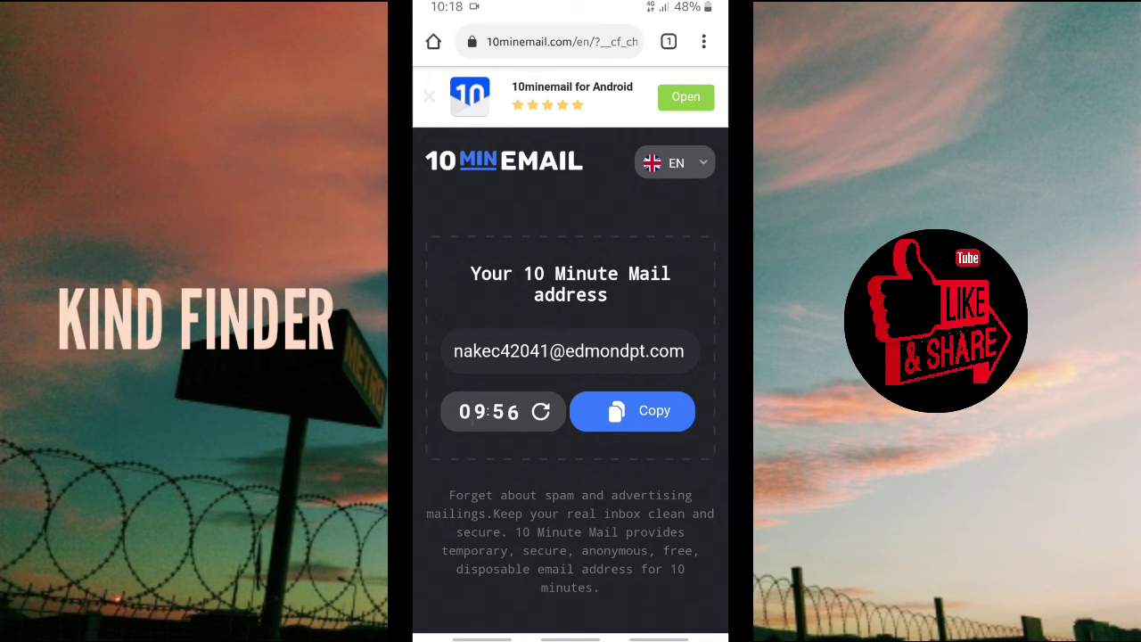
# - Copy the 10minemail temporary address to the clipboard and show the recent apps
pyautogui.click(622, 418)
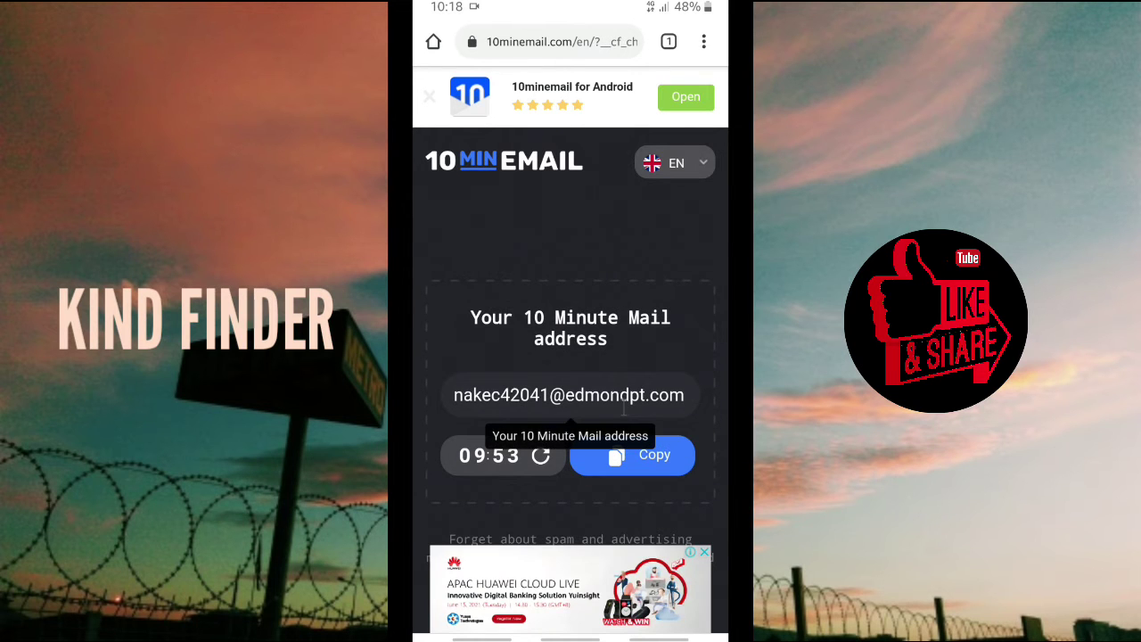
pyautogui.click(626, 417)
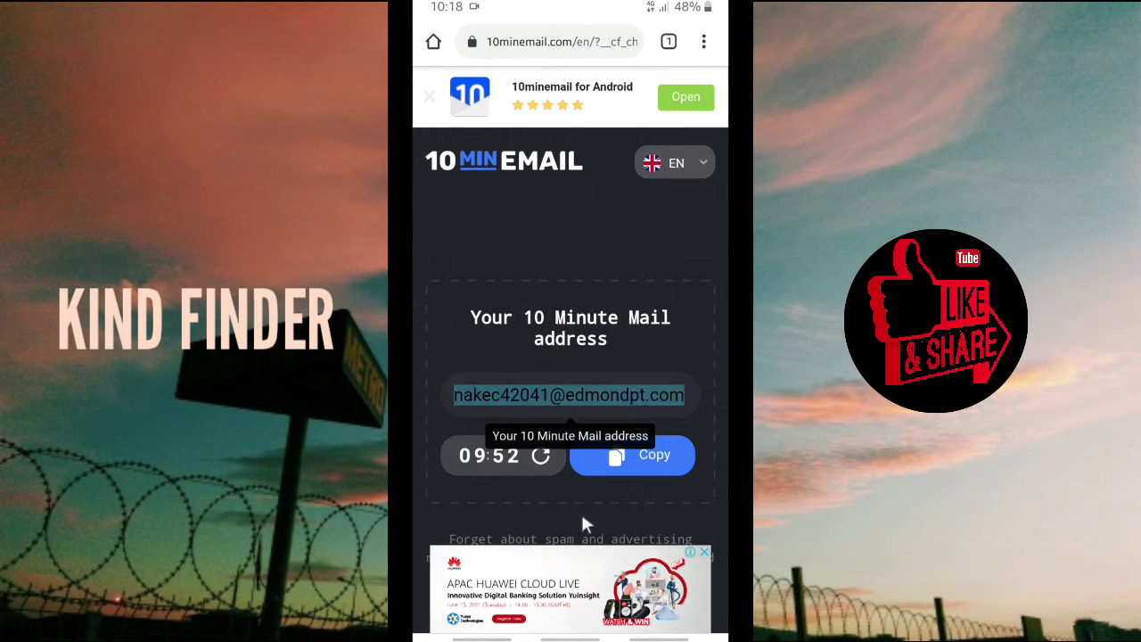
pyautogui.click(632, 473)
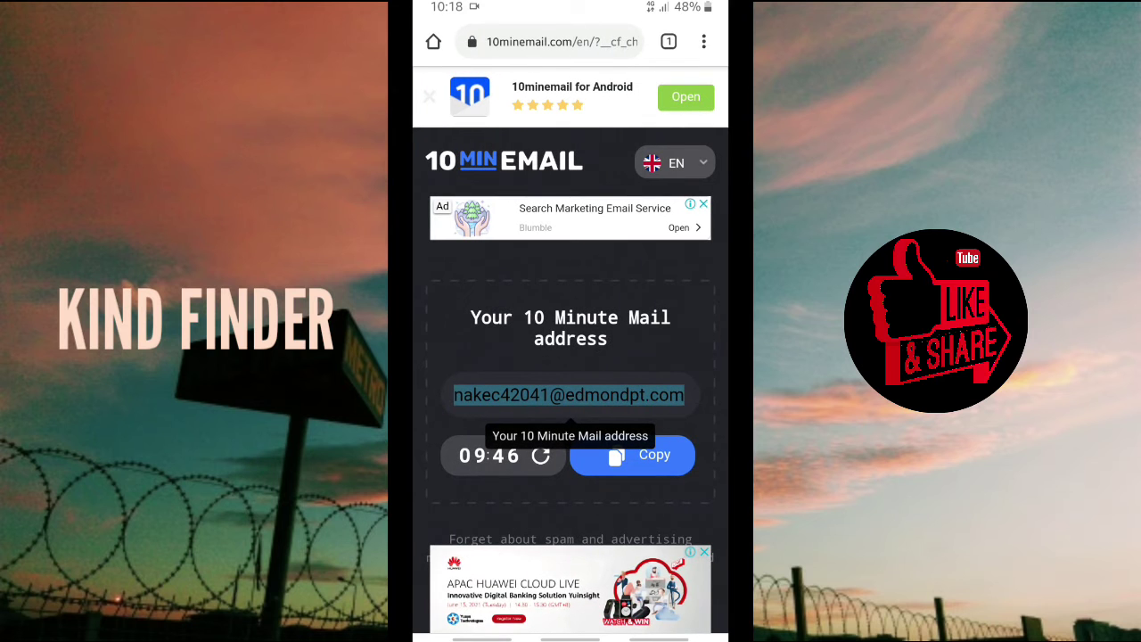
pyautogui.click(481, 638)
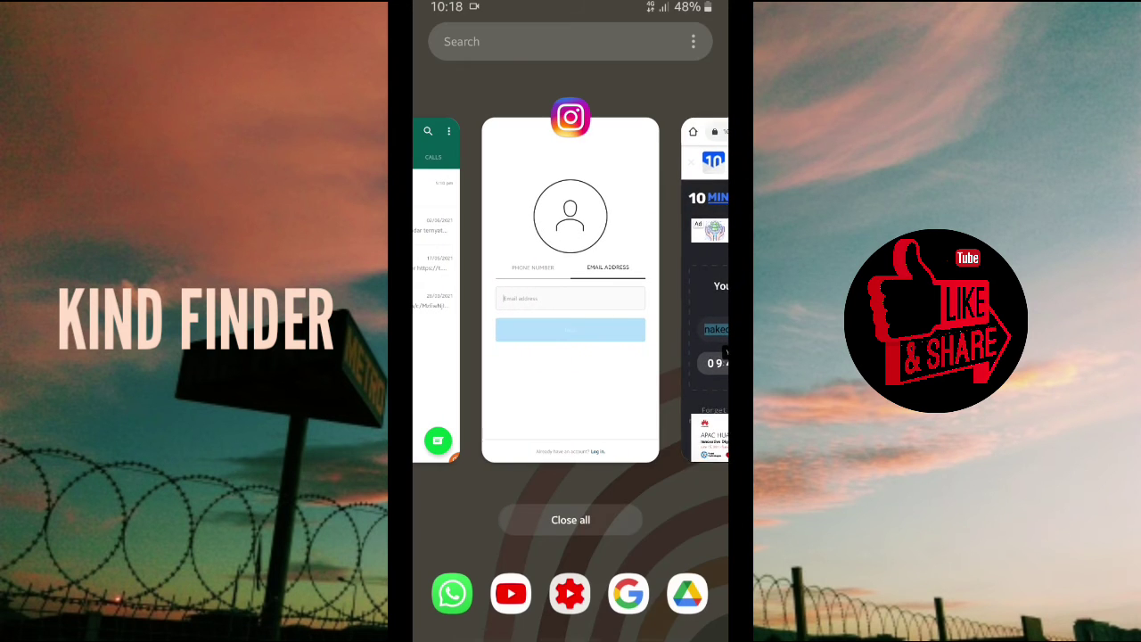
pyautogui.click(571, 285)
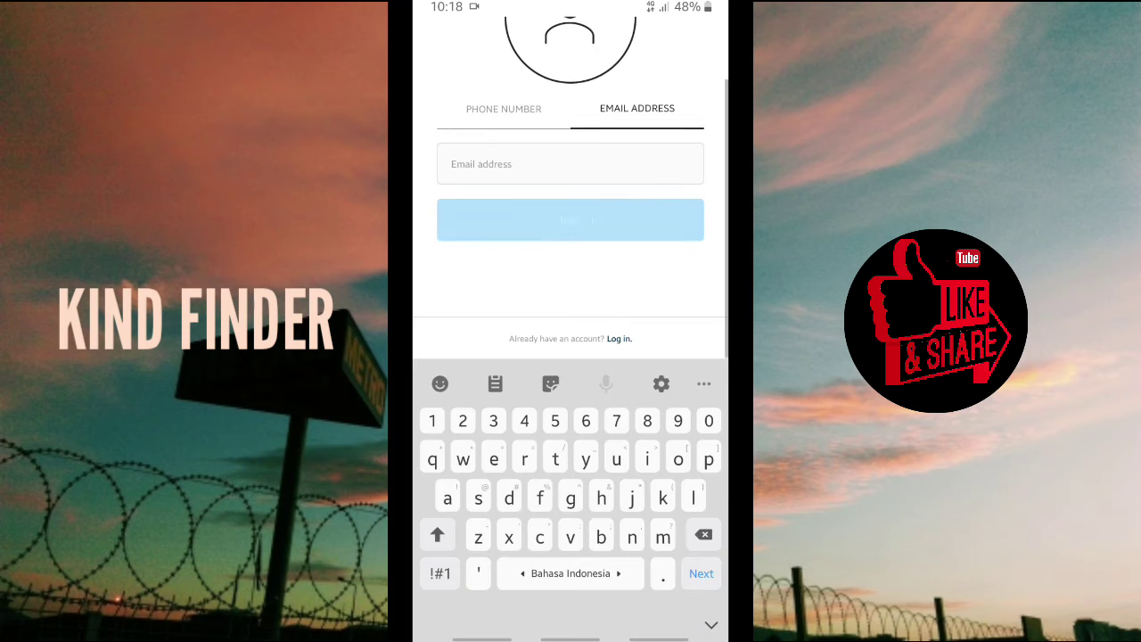
pyautogui.click(493, 161)
pyautogui.click(451, 177)
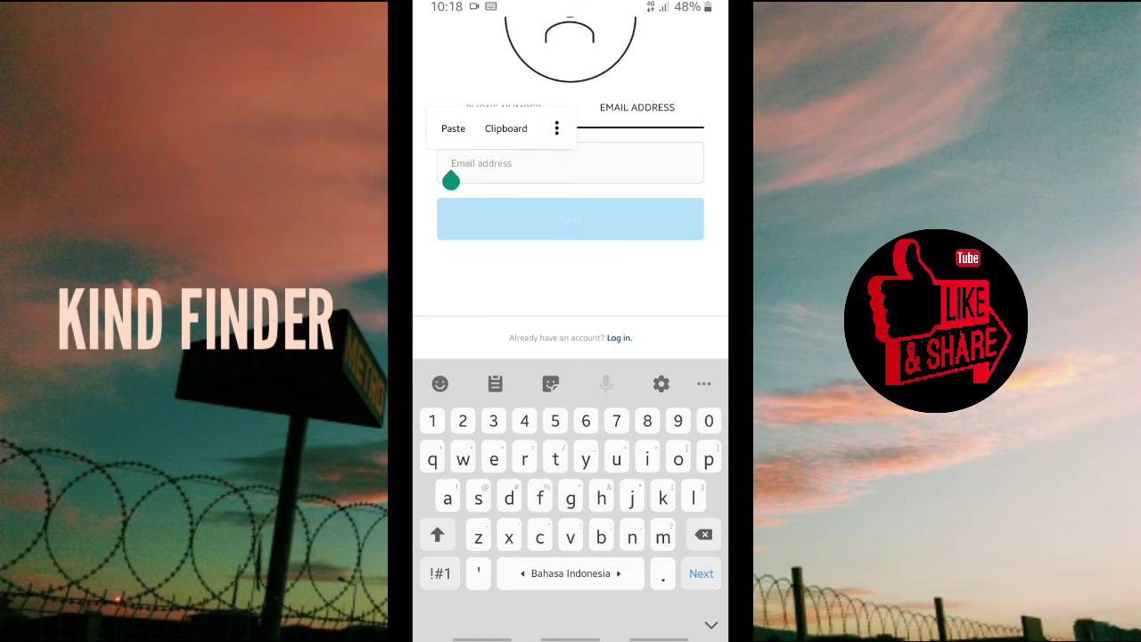
pyautogui.click(451, 125)
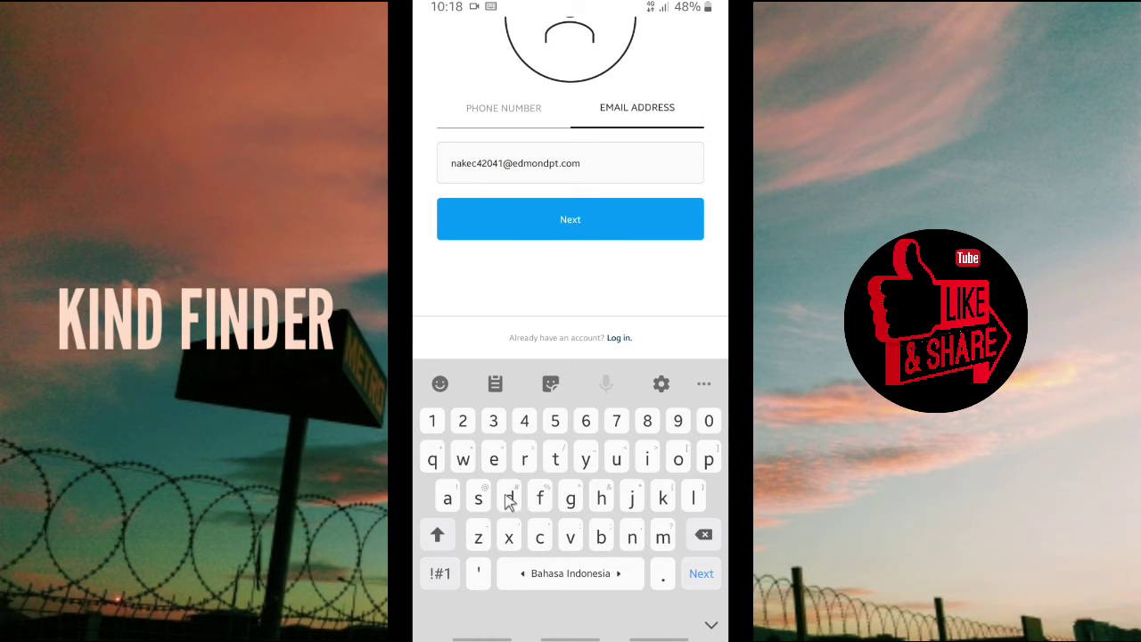
pyautogui.click(571, 221)
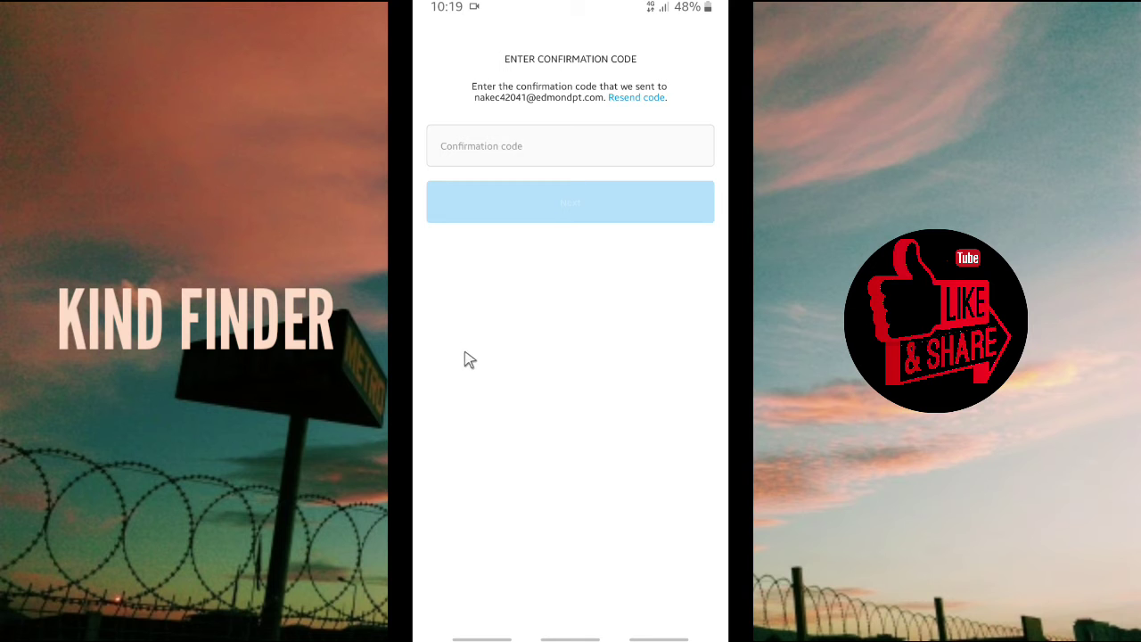
# - Switch back to the 10minemail page in Chrome via recent apps
pyautogui.moveTo(456, 615); pyautogui.dragTo(519, 474)
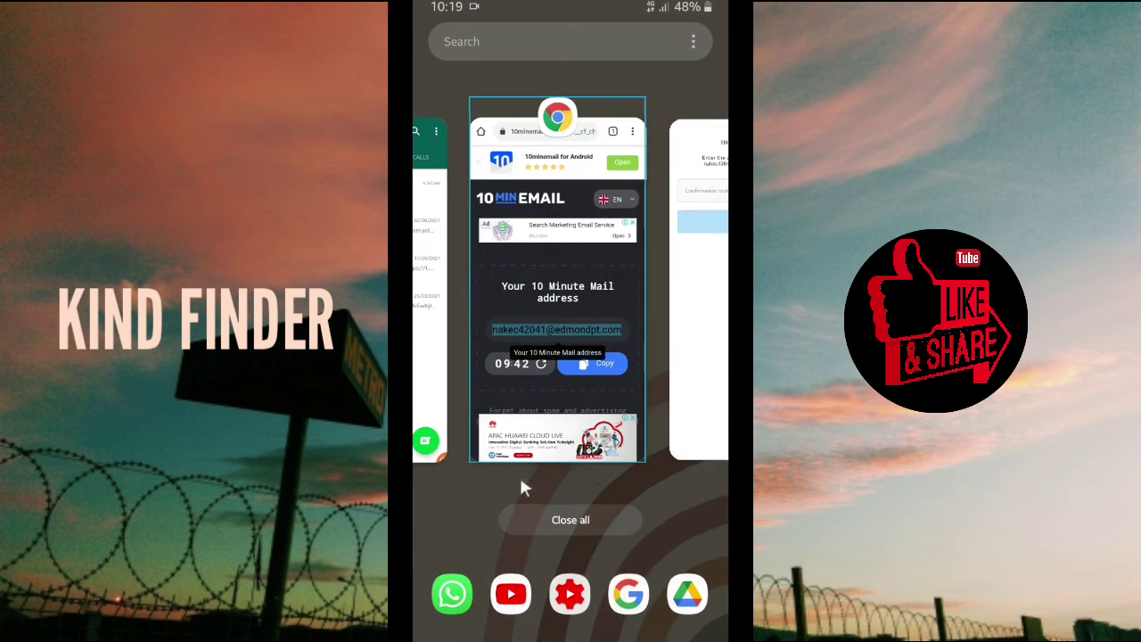
pyautogui.click(580, 312)
pyautogui.scroll(-10, 527, 361)
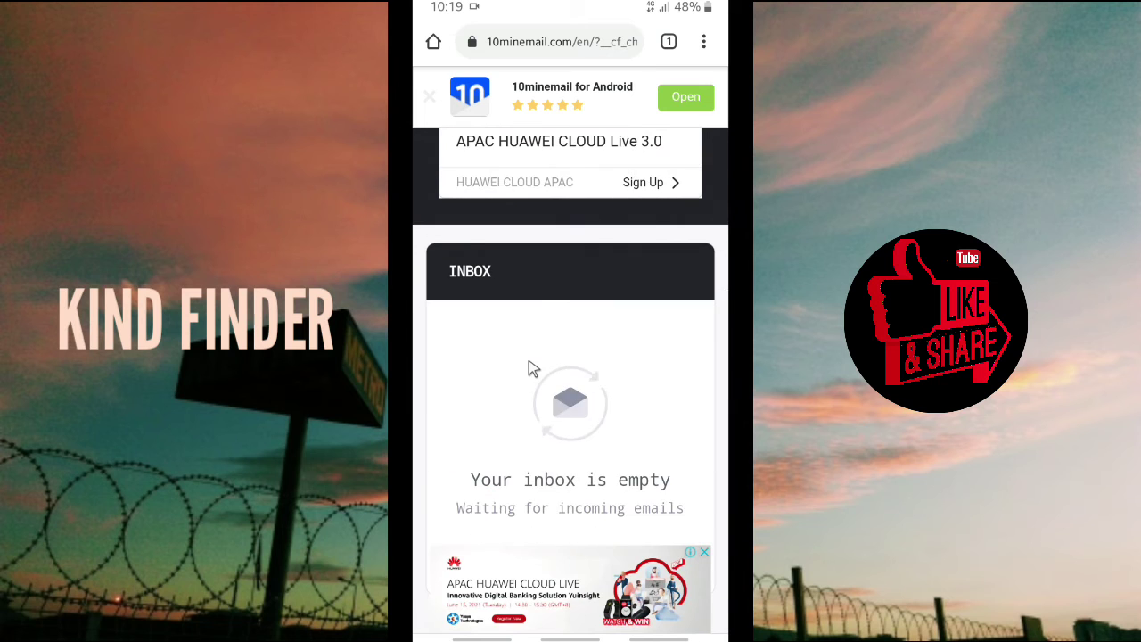
# - Open the Instagram code email in the 10minemail inbox
pyautogui.scroll(-1, 532, 370)
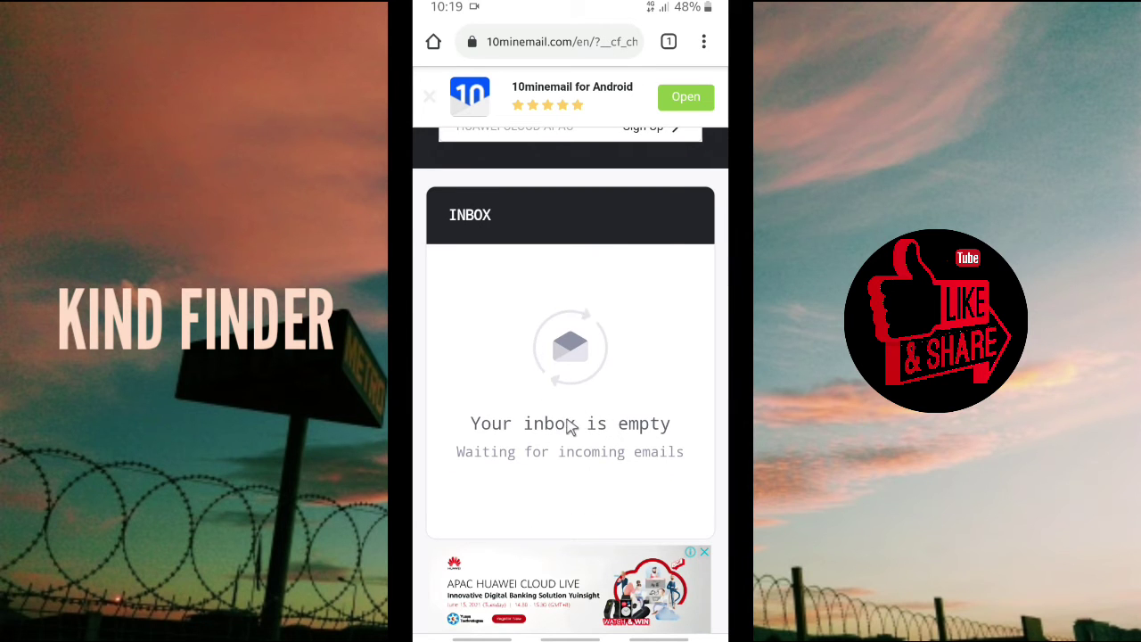
pyautogui.scroll(-2, 571, 437)
pyautogui.scroll(1, 560, 363)
pyautogui.scroll(2, 559, 364)
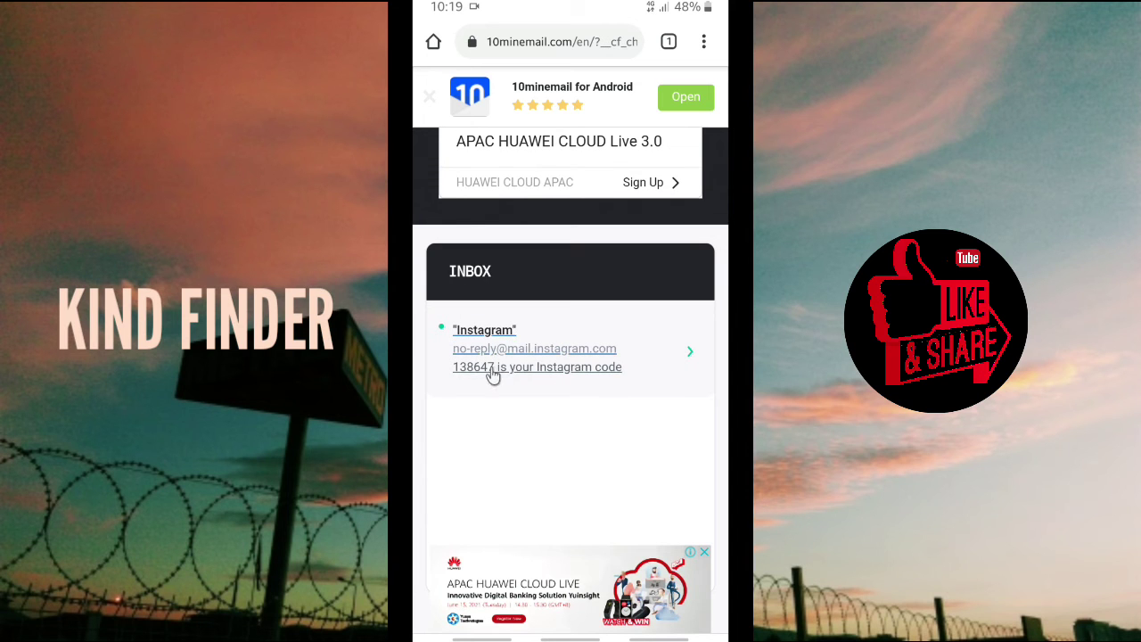
pyautogui.click(522, 370)
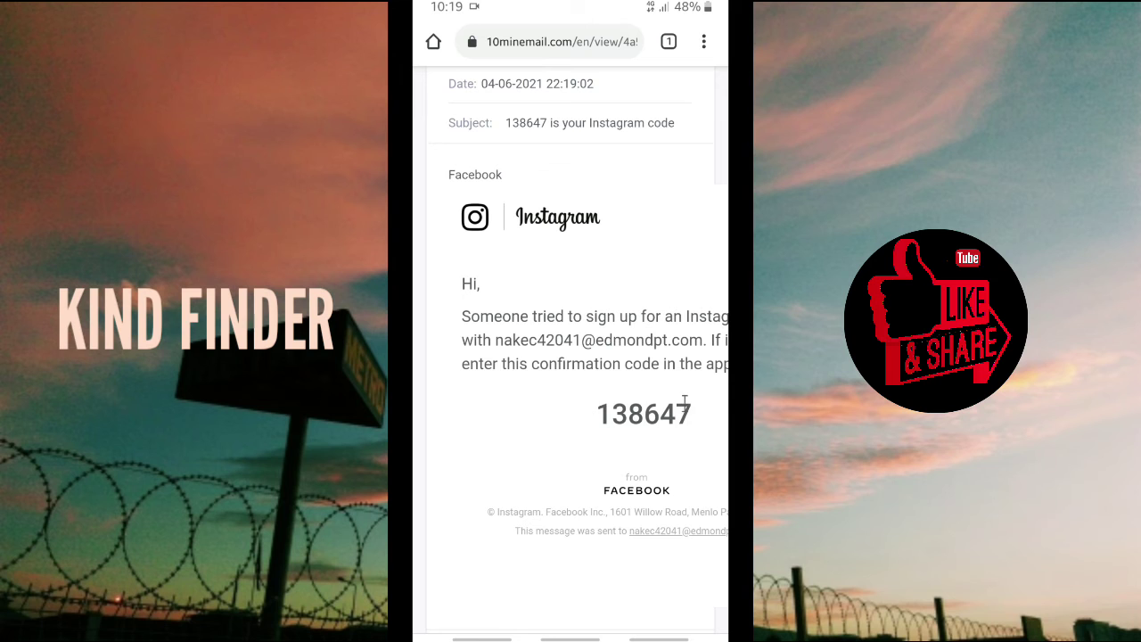
# - Copy the confirmation code from the email and show the recent apps
pyautogui.doubleClick(697, 421)
pyautogui.press('cmd+c')
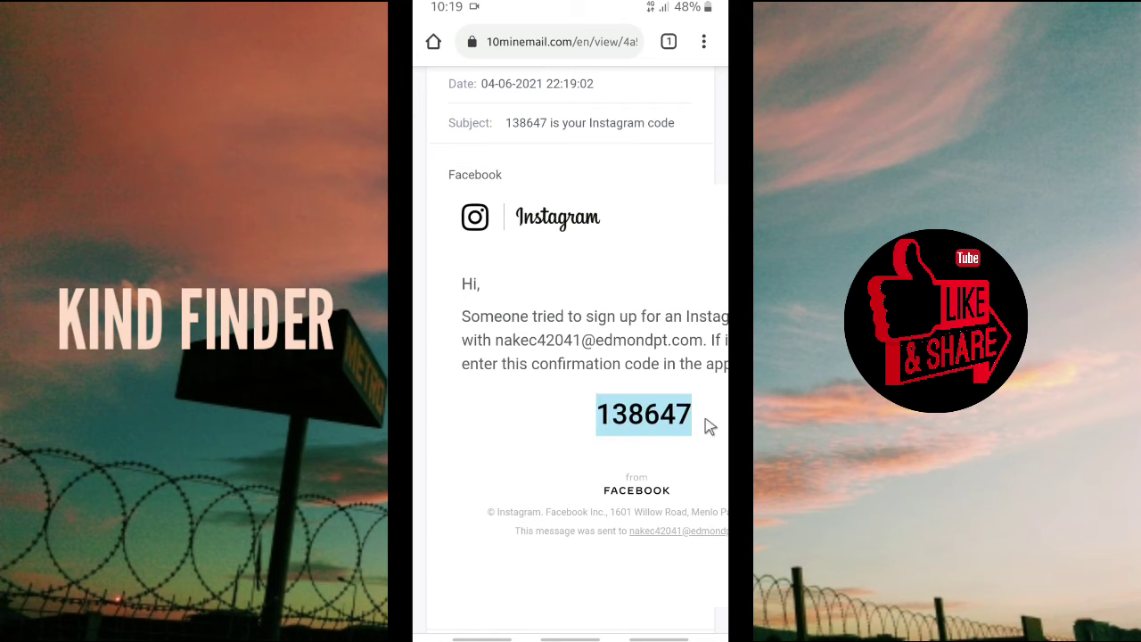
pyautogui.click(652, 418)
pyautogui.click(575, 414)
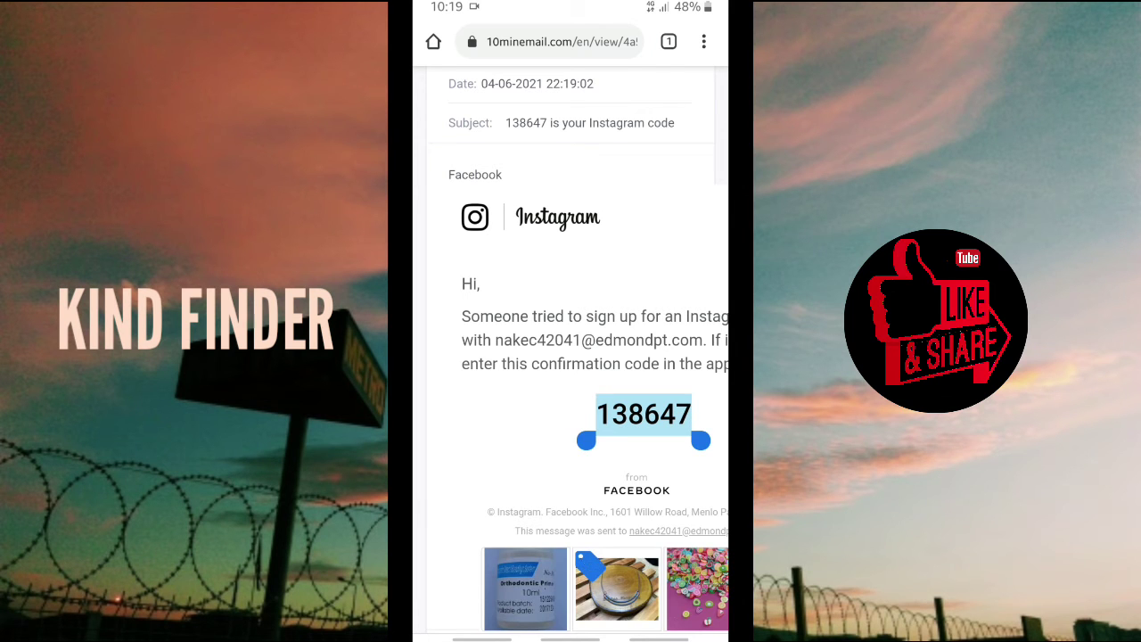
pyautogui.moveTo(642, 414)
pyautogui.mouseDown()
pyautogui.moveTo(596, 433)
pyautogui.moveTo(638, 419)
pyautogui.mouseUp()
pyautogui.click(457, 371)
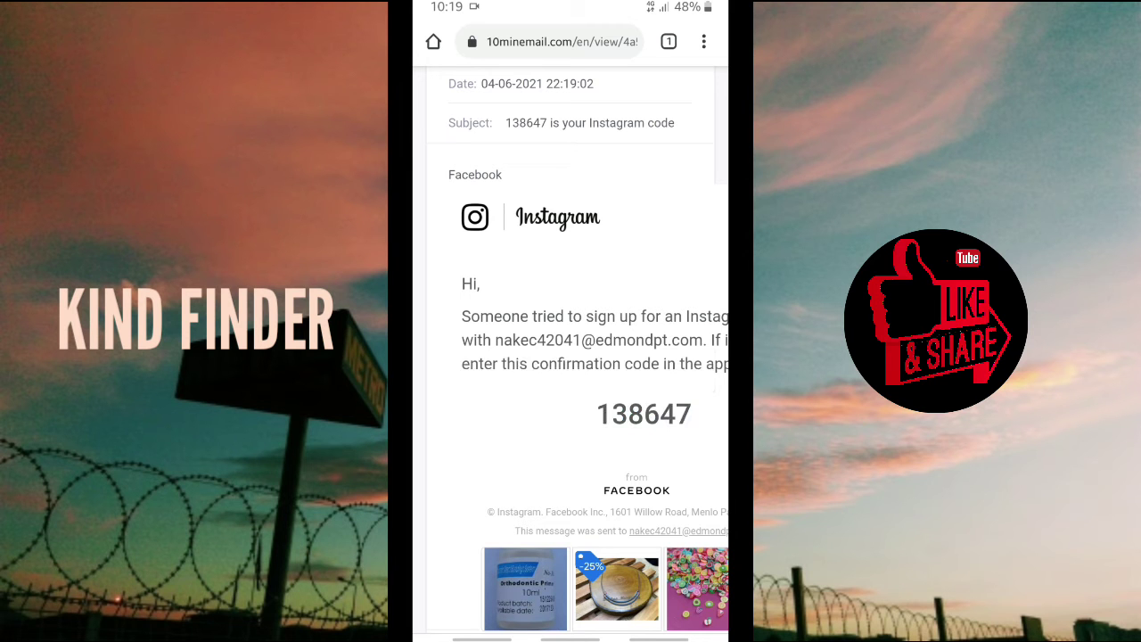
pyautogui.moveTo(481, 639); pyautogui.dragTo(529, 415)
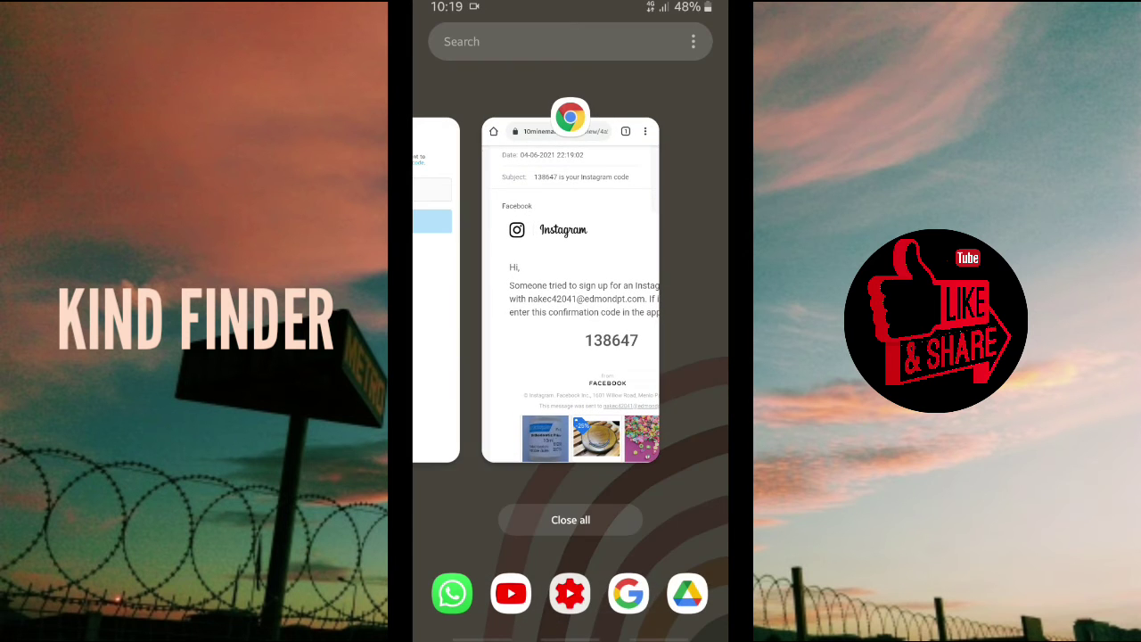
# - Paste the copied confirmation code into Instagram's code field and submit it
pyautogui.click(442, 347)
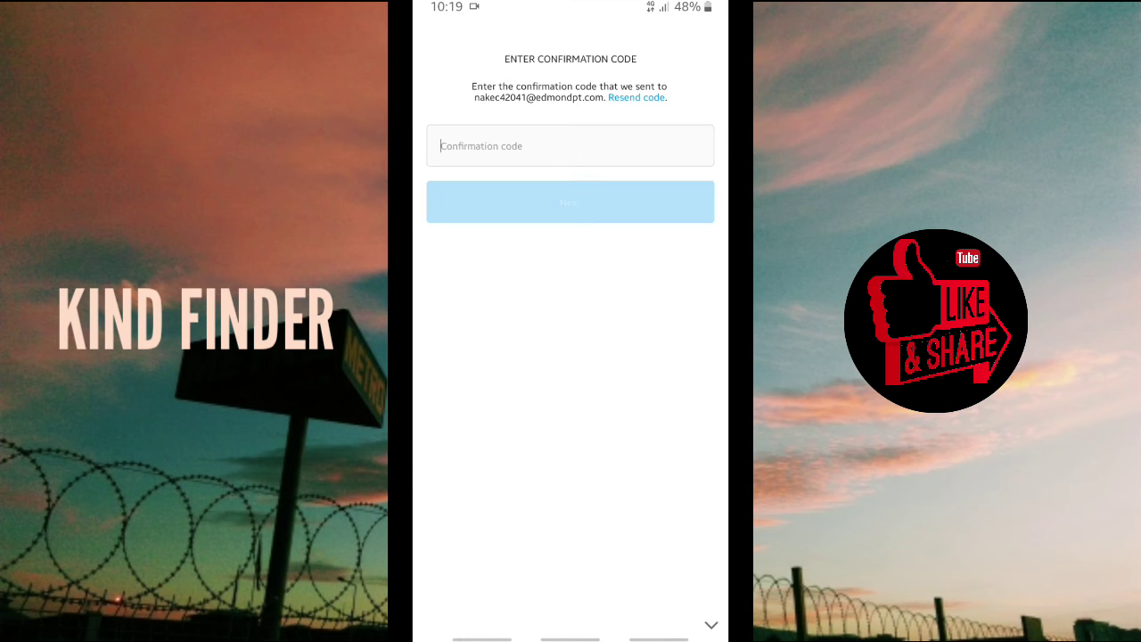
pyautogui.click(528, 145)
pyautogui.click(438, 161)
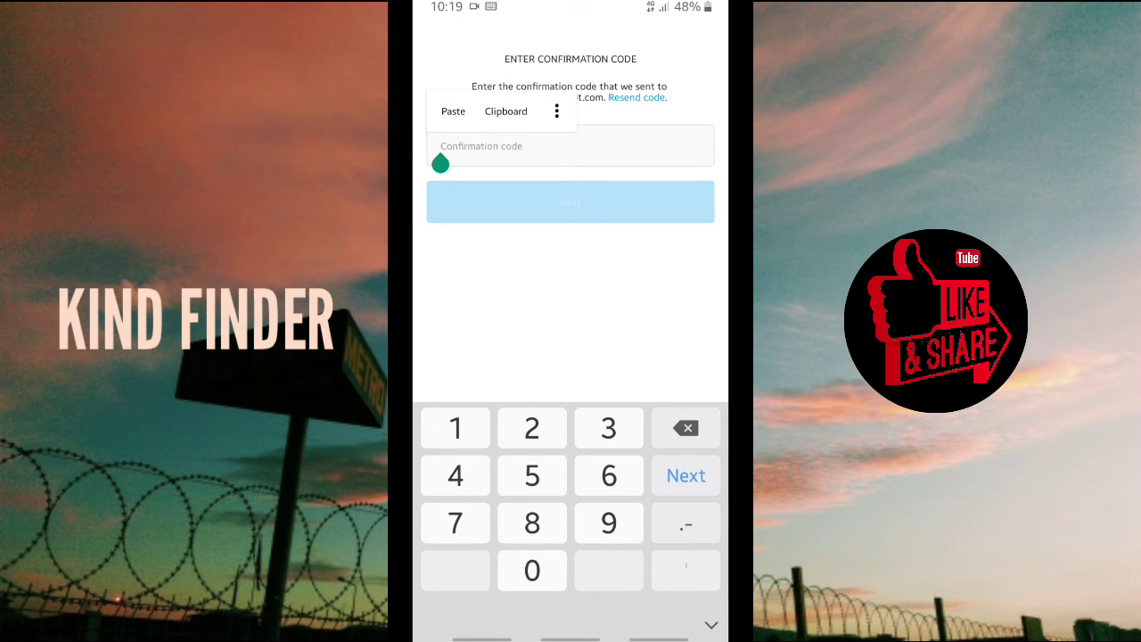
pyautogui.click(451, 110)
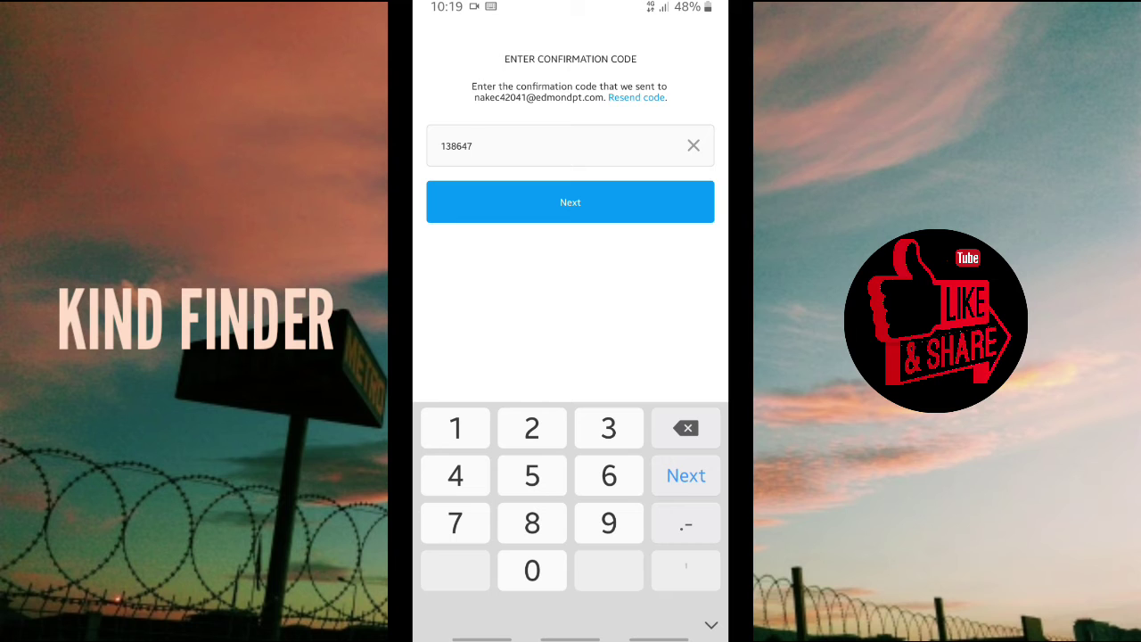
pyautogui.click(588, 203)
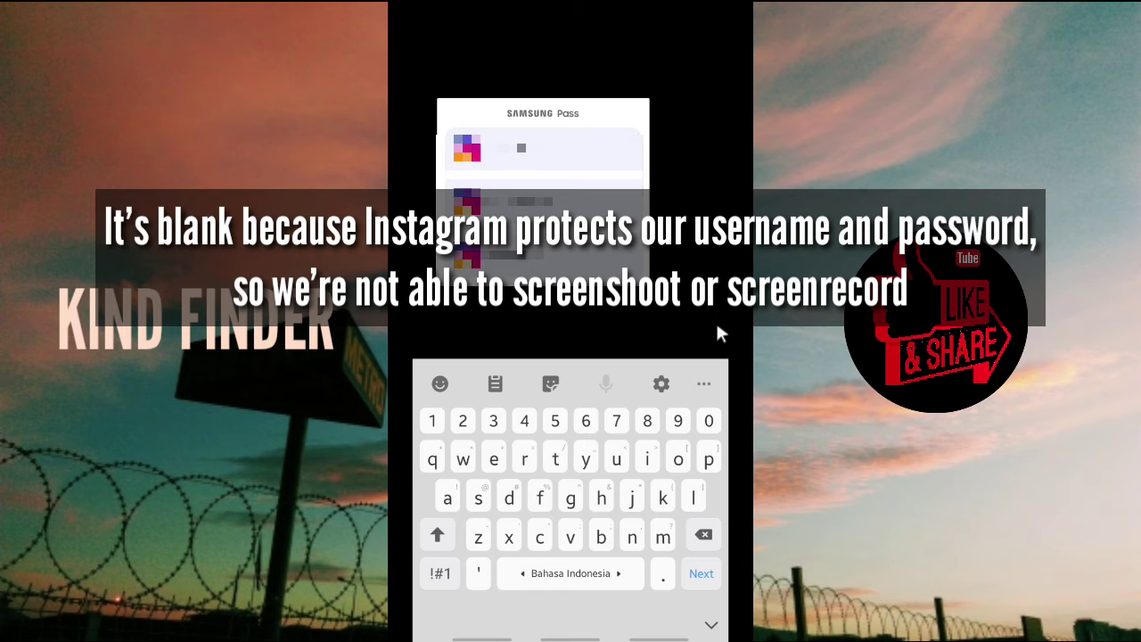
# - Fill in the protected name and password form to reach the date-of-birth screen
pyautogui.click(525, 134)
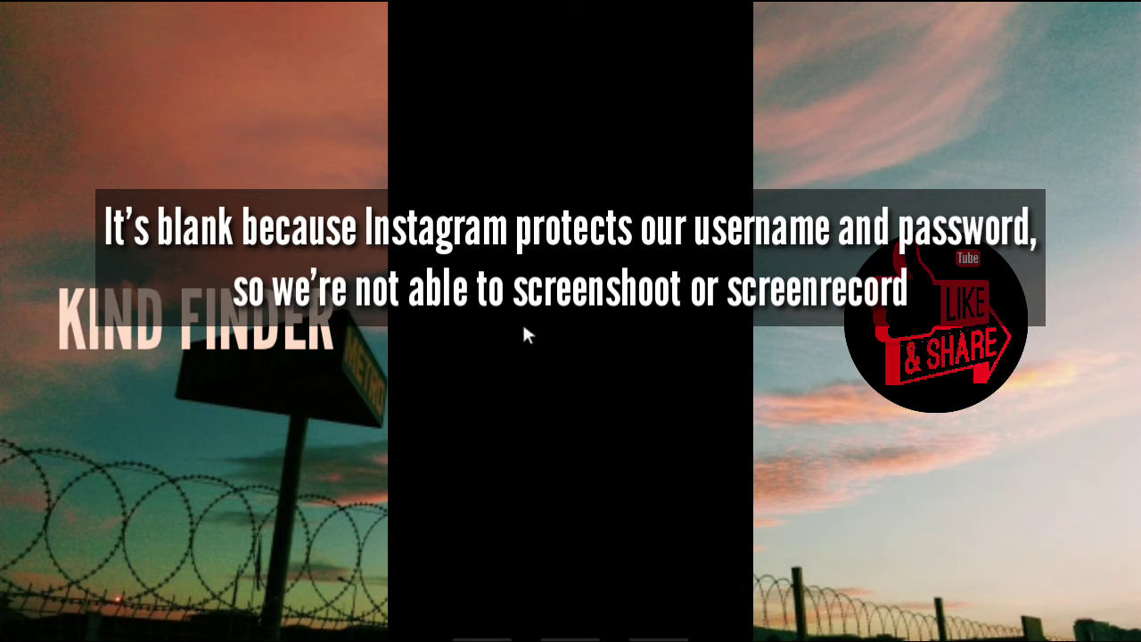
pyautogui.click(582, 313)
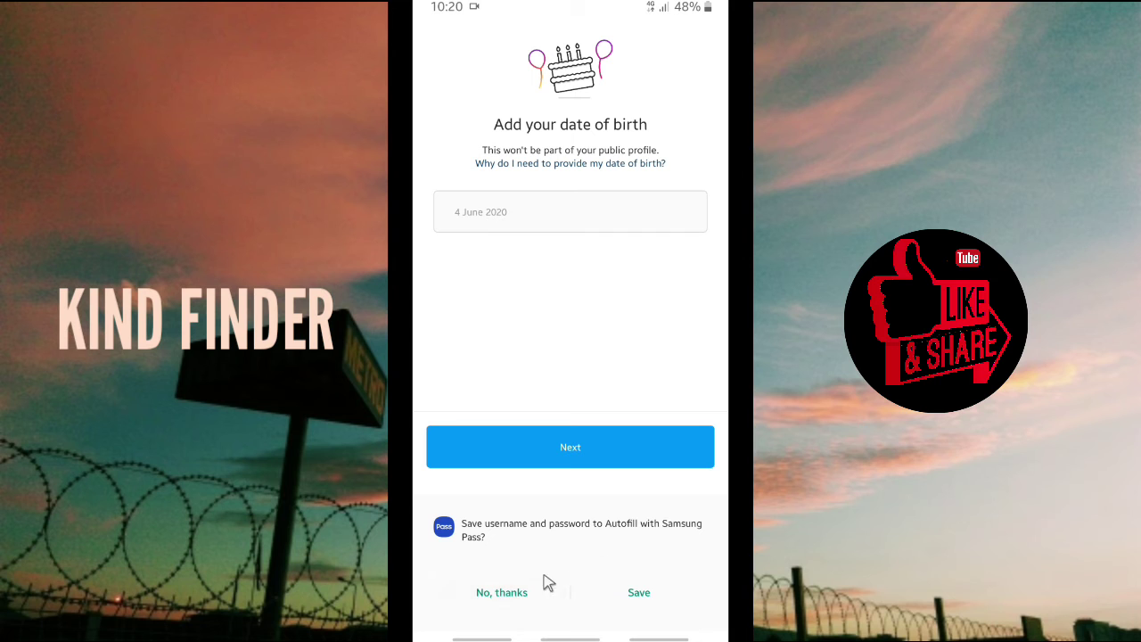
pyautogui.click(514, 595)
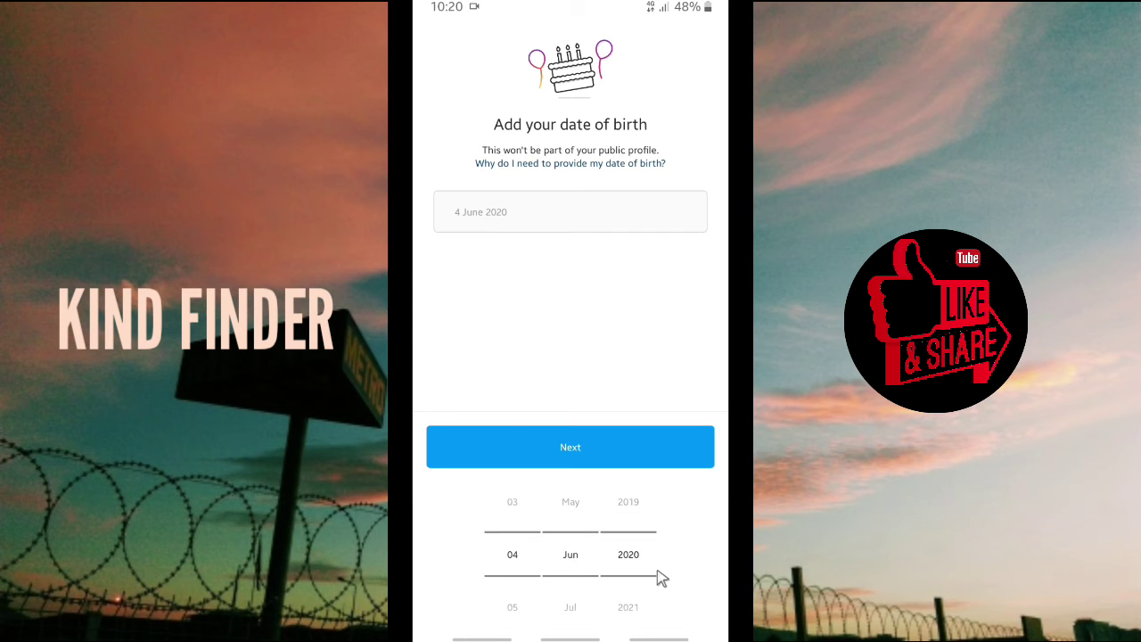
pyautogui.scroll(8, 655, 517)
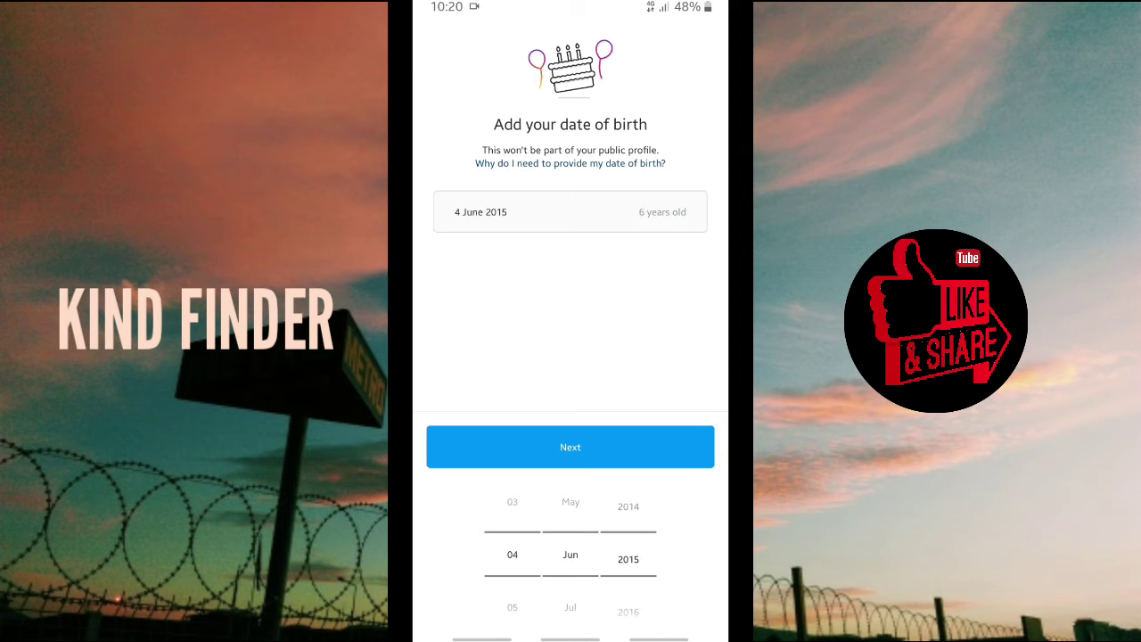
pyautogui.scroll(6, 652, 561)
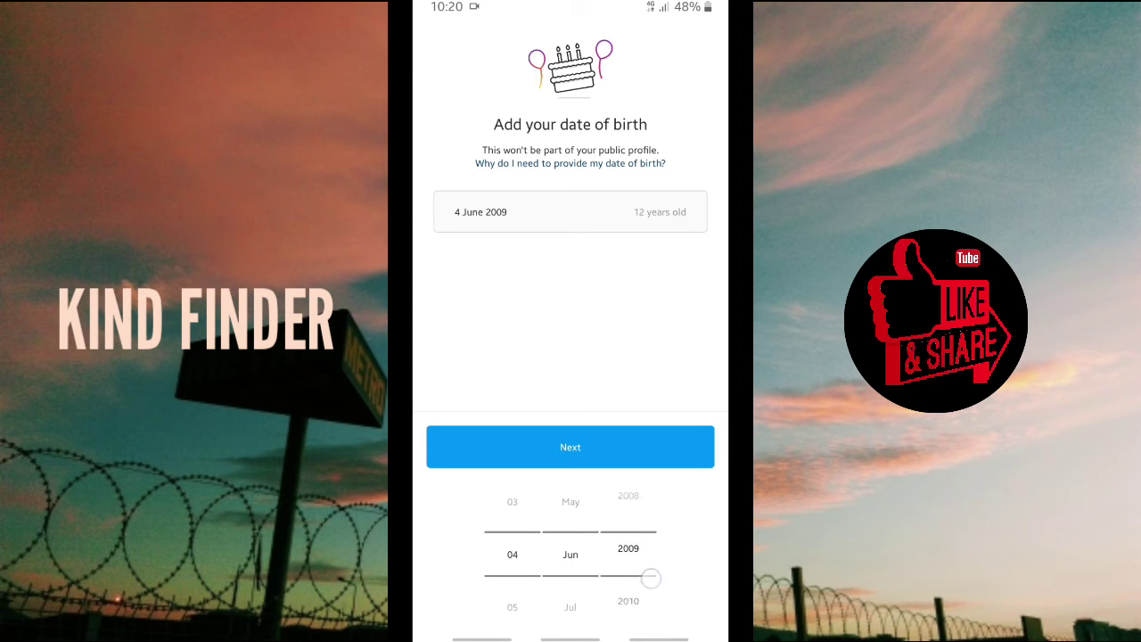
pyautogui.scroll(8, 652, 614)
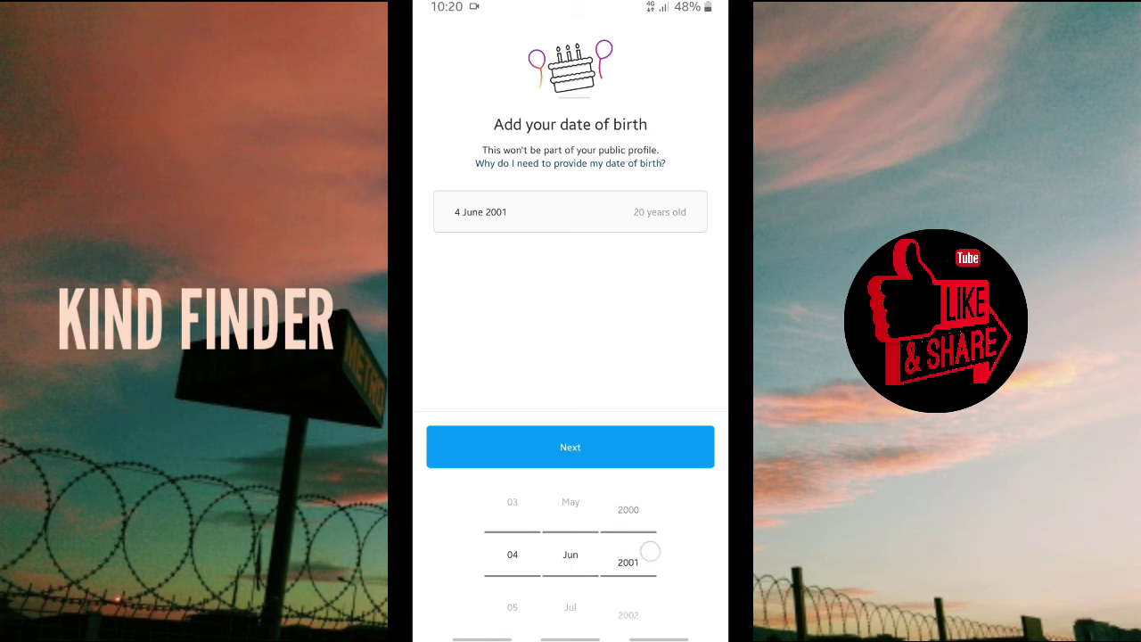
pyautogui.scroll(3, 649, 632)
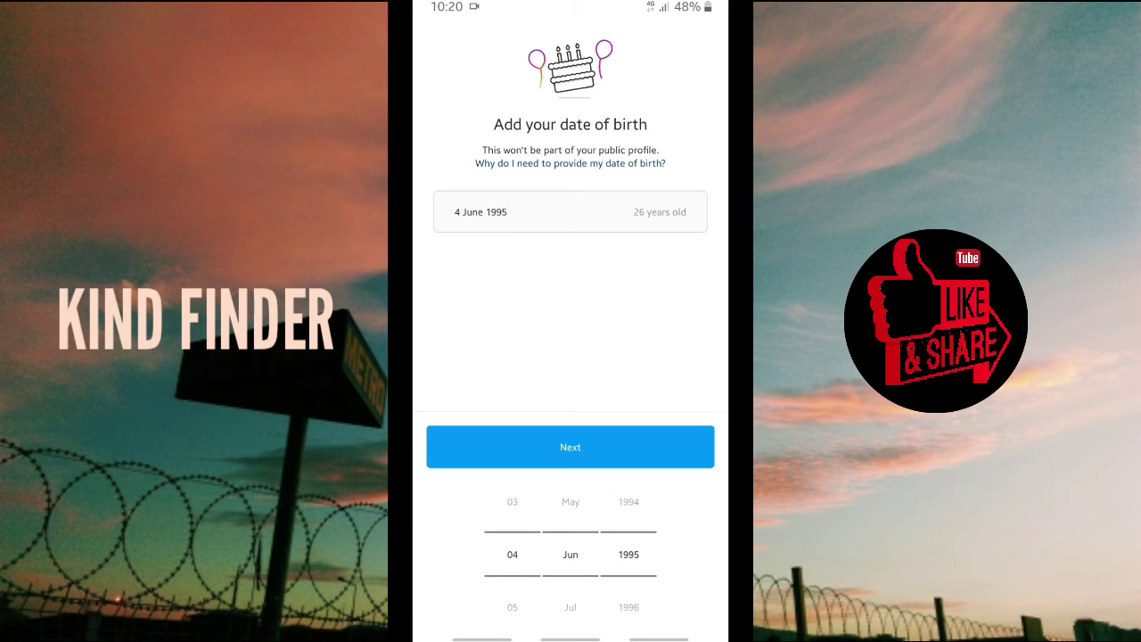
pyautogui.click(591, 454)
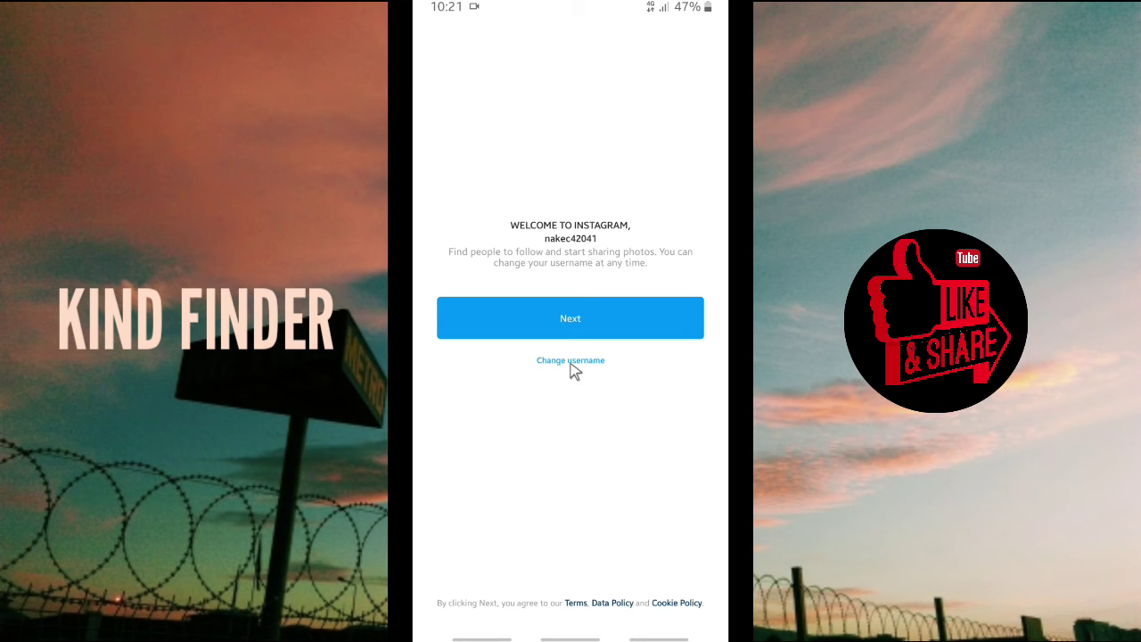
# - Open username editing and clear the auto-generated username from the field
pyautogui.click(571, 362)
pyautogui.click(560, 322)
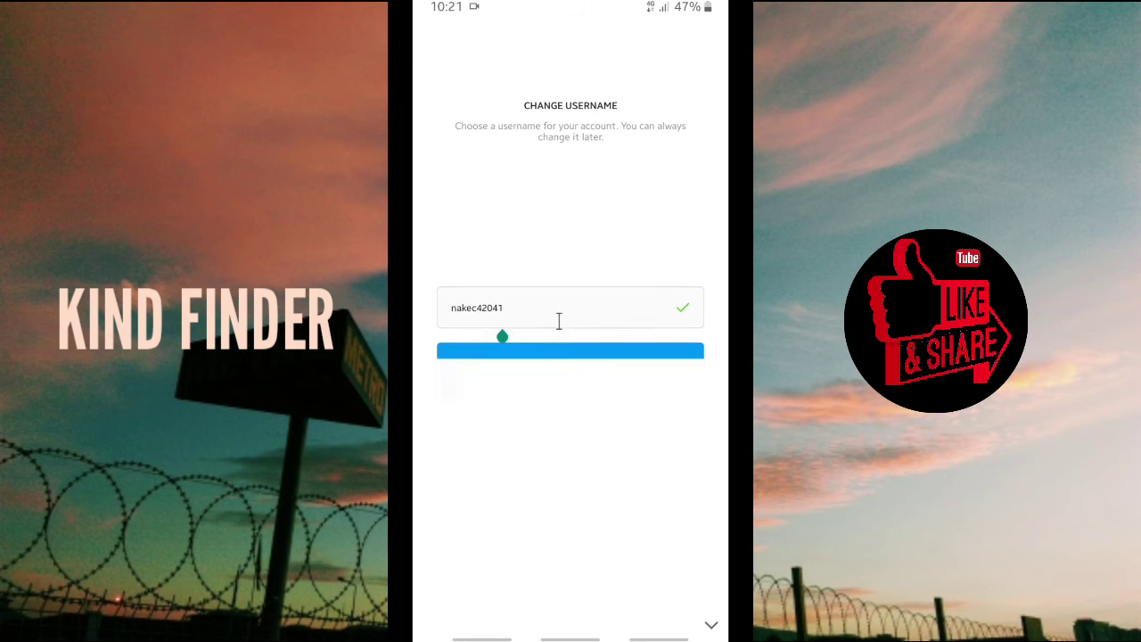
pyautogui.click(702, 534)
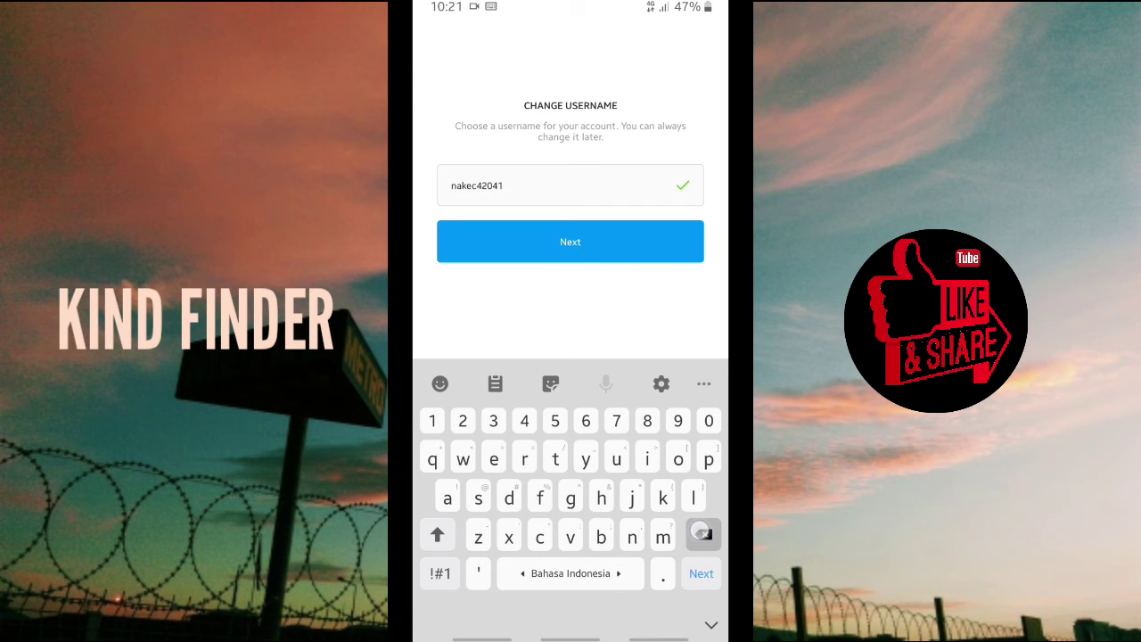
pyautogui.click(543, 186)
pyautogui.click(704, 535)
pyautogui.press('BackSpace')
pyautogui.press('BackSpace')
pyautogui.press('BackSpace')
pyautogui.press('BackSpace')
pyautogui.press('BackSpace')
pyautogui.press('BackSpace')
pyautogui.press('BackSpace')
pyautogui.press('BackSpace')
pyautogui.press('BackSpace')
# - After archie, arch and archi are rejected, take the available arch-based suggestion and submit
pyautogui.write('arch')
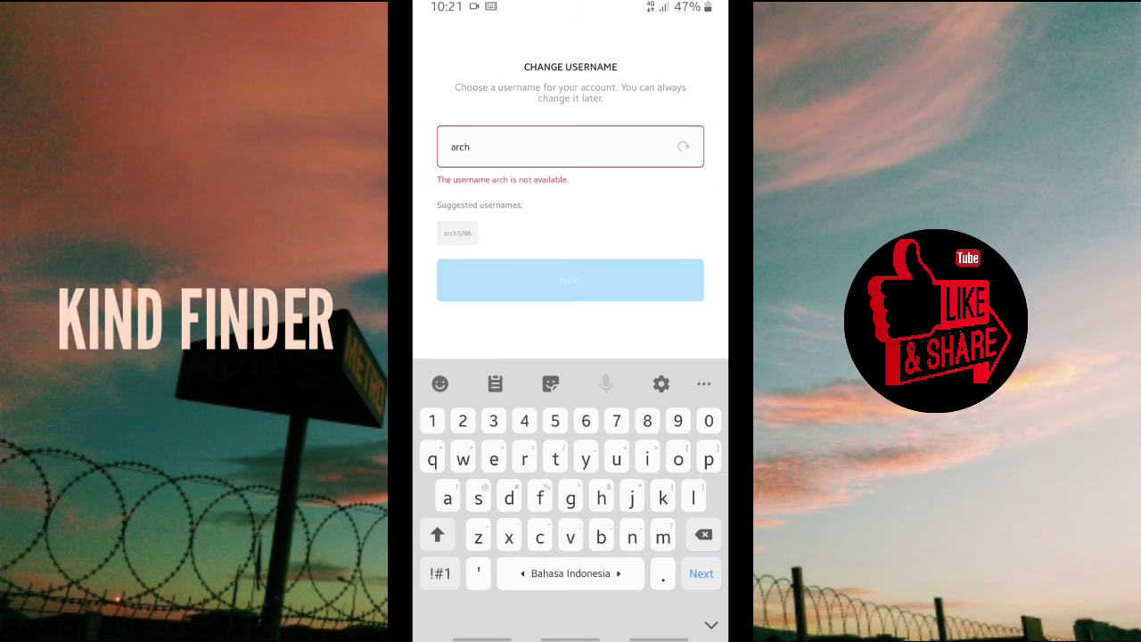
pyautogui.write('ie')
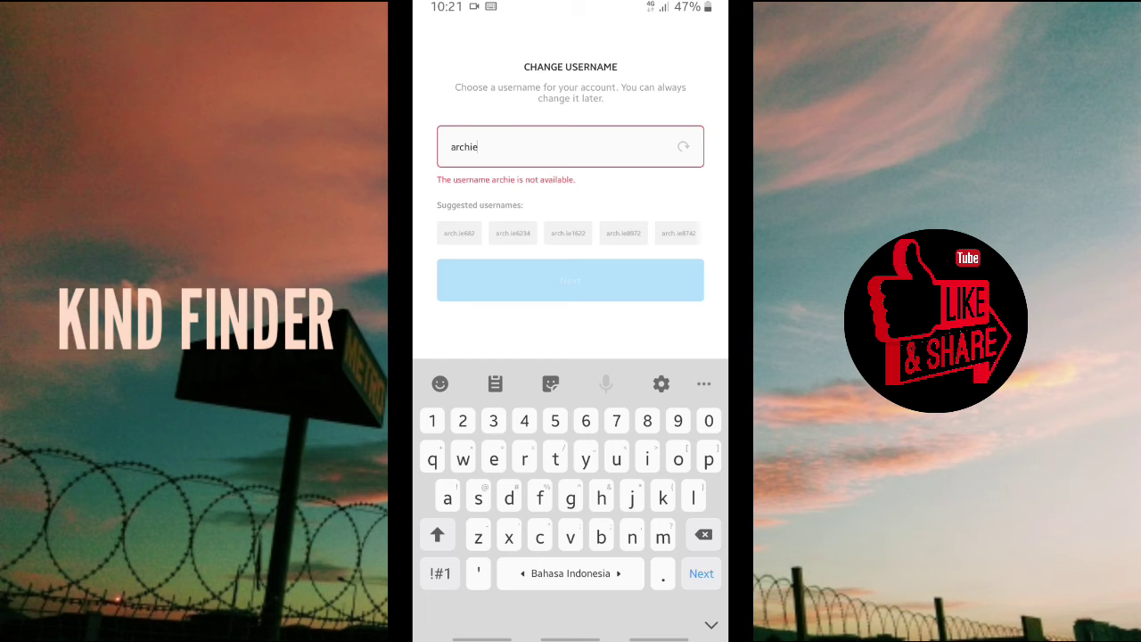
pyautogui.press('BackSpace')
pyautogui.press('BackSpace')
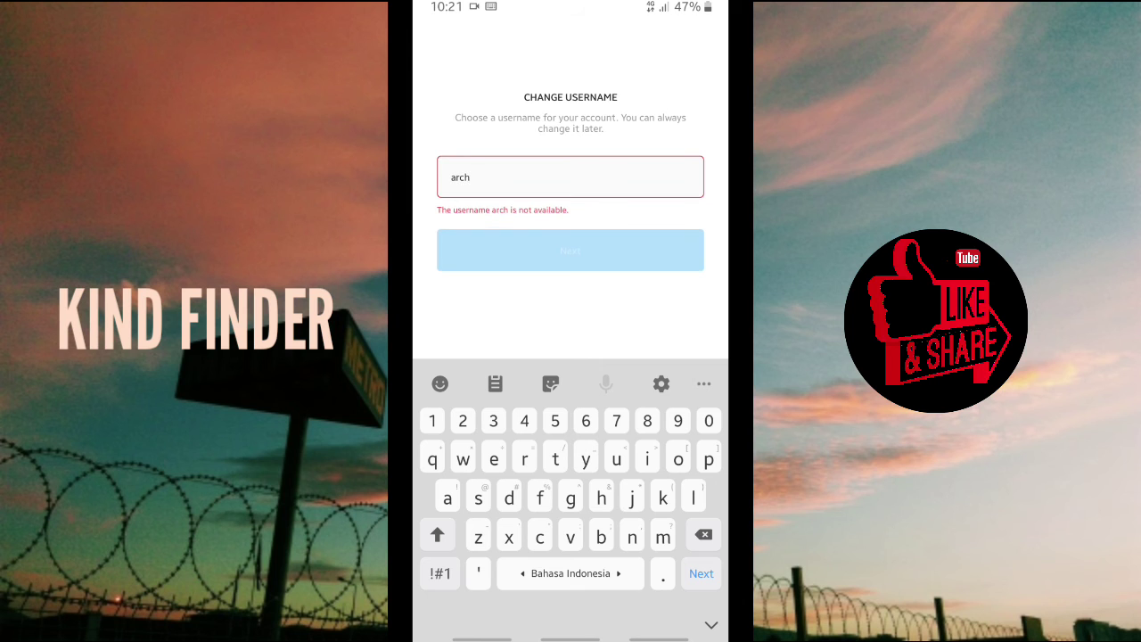
pyautogui.write('i')
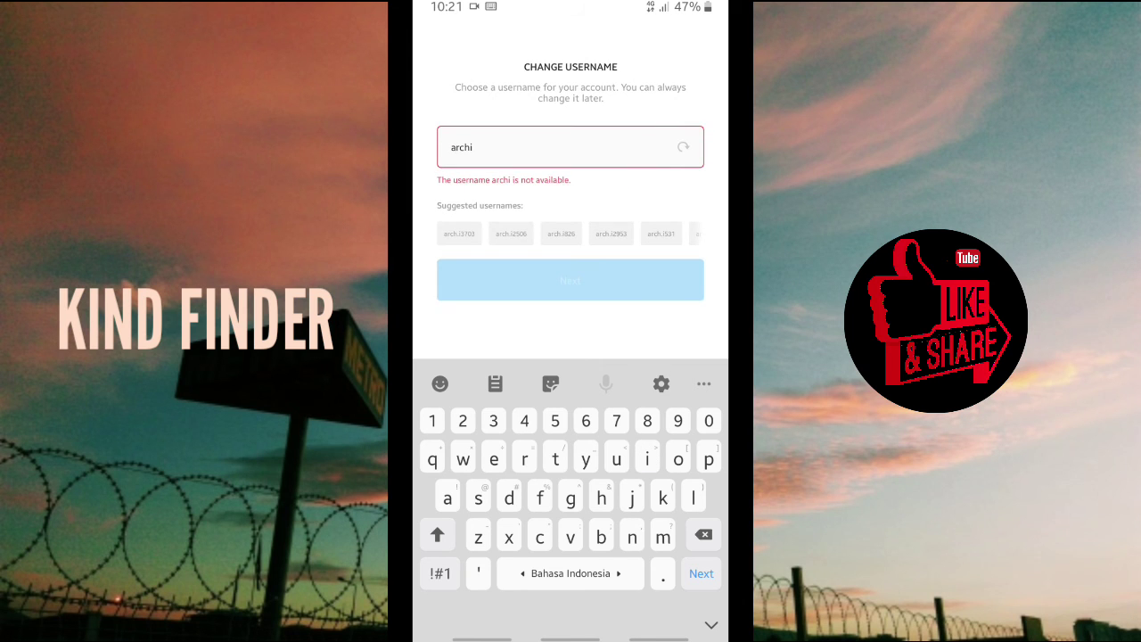
pyautogui.click(460, 233)
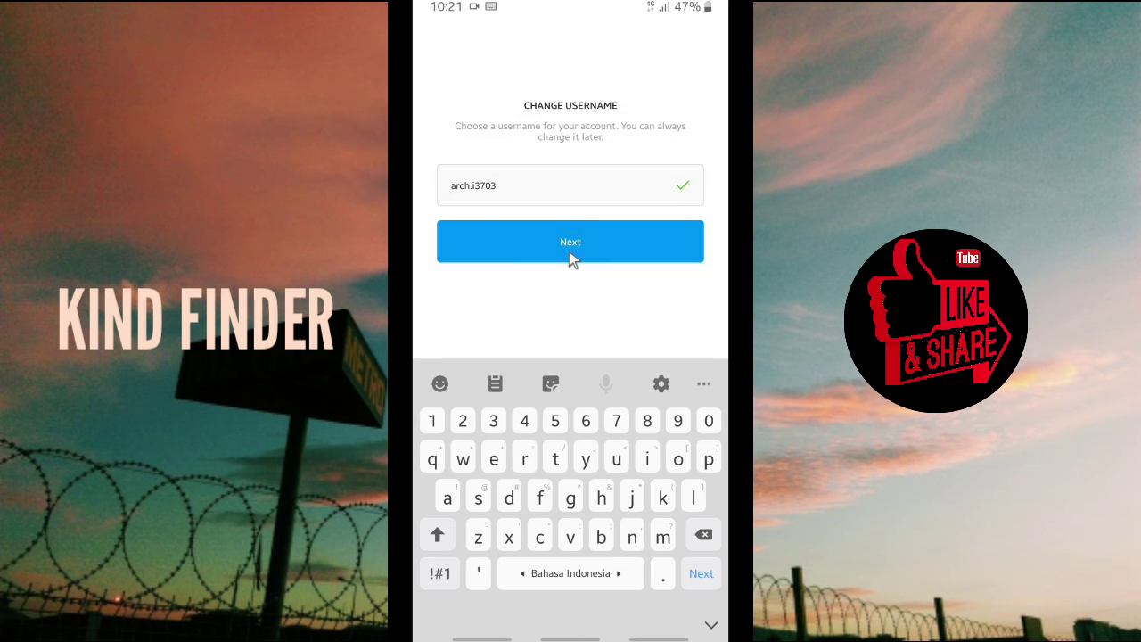
pyautogui.click(571, 254)
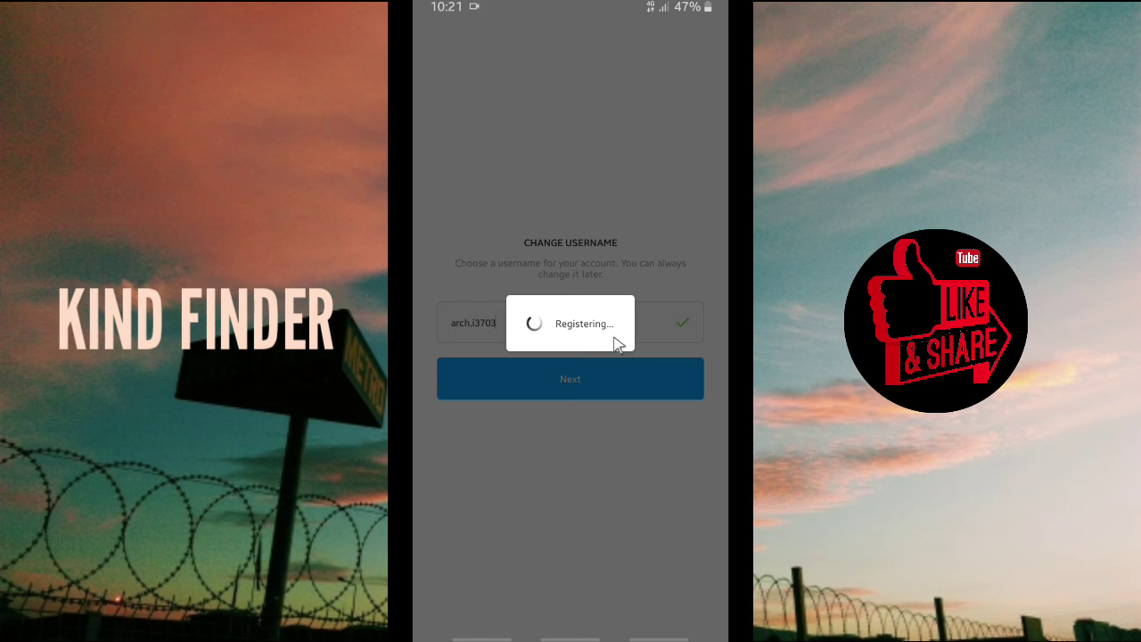
# - Skip finding Facebook friends, confirm the skip, then skip adding a profile photo
pyautogui.click(591, 372)
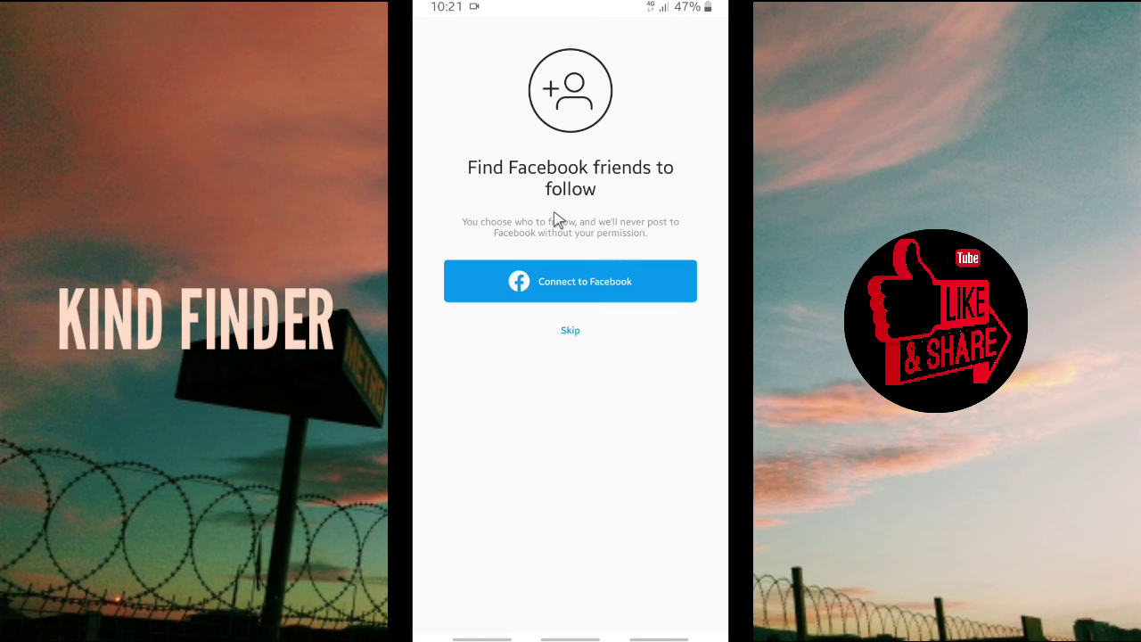
pyautogui.click(571, 328)
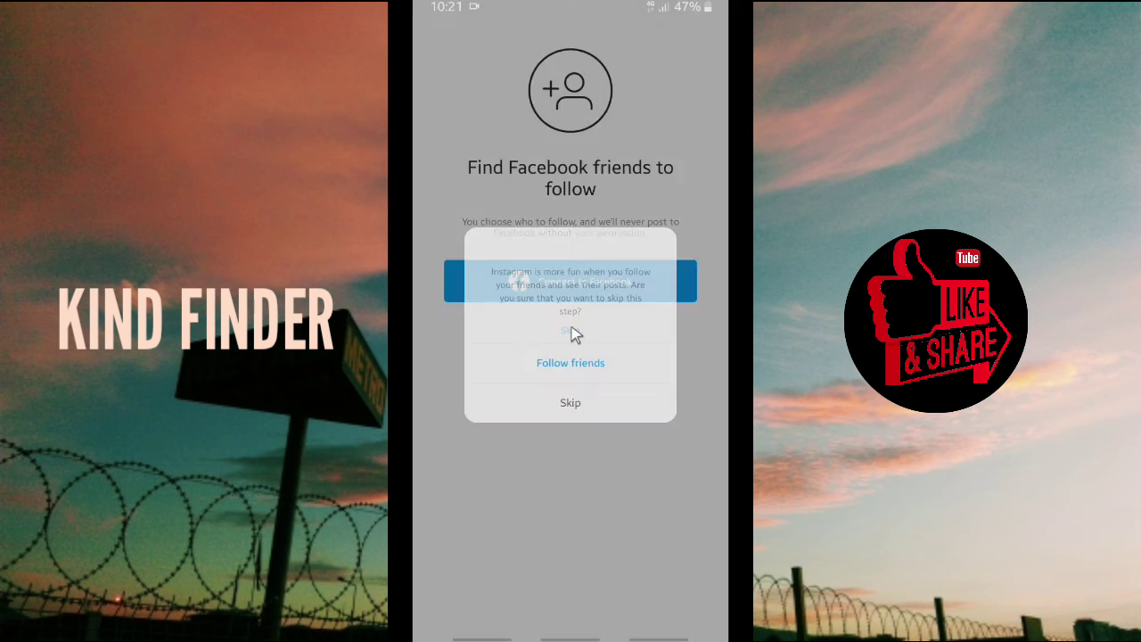
pyautogui.click(594, 401)
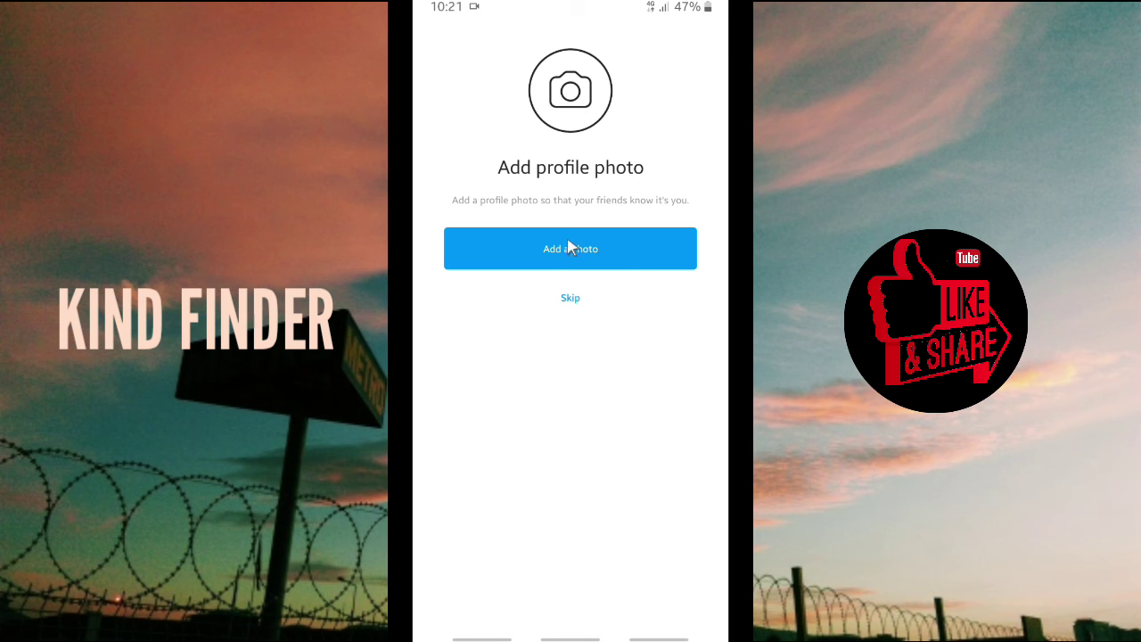
pyautogui.click(577, 303)
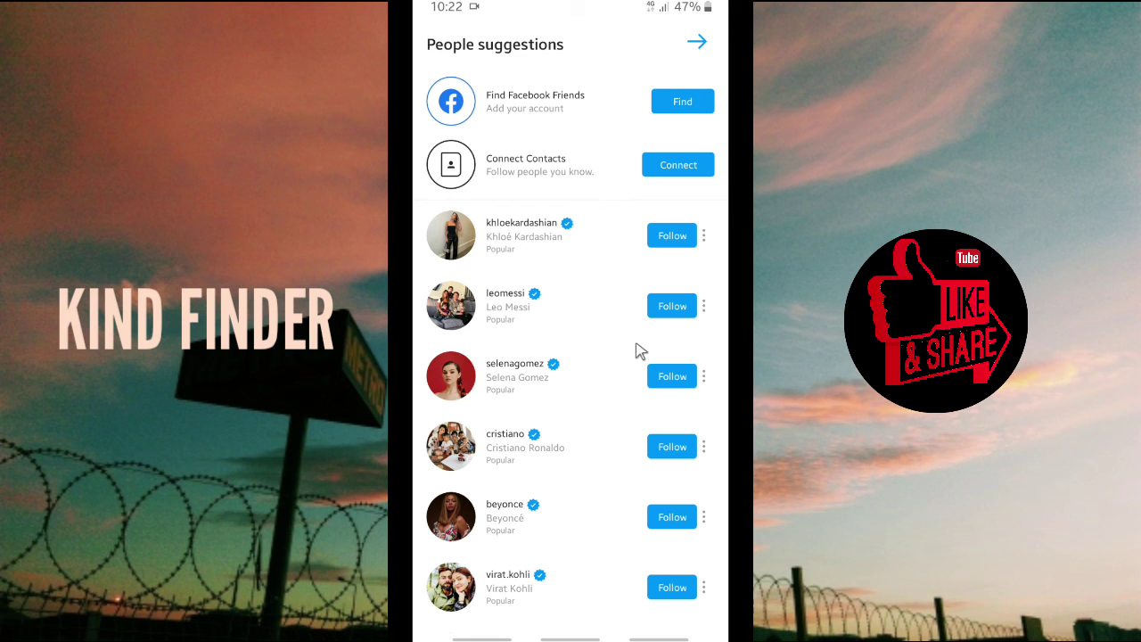
# - Follow selenagomez, cristiano and beyonce, continue to the home feed, then open the profile tab
pyautogui.click(671, 379)
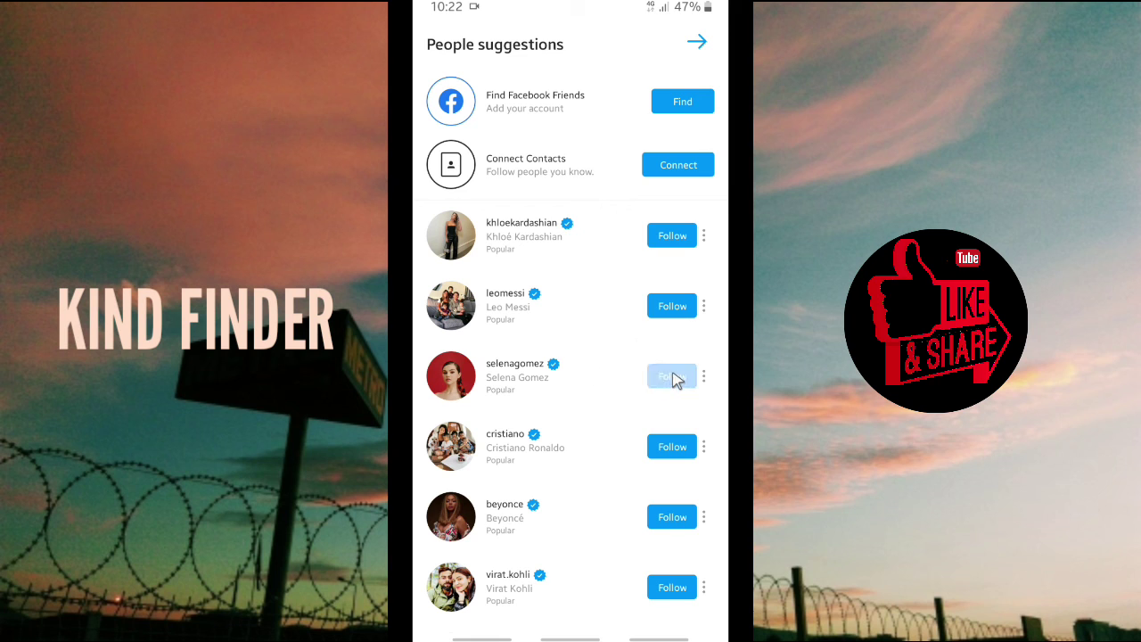
pyautogui.click(672, 450)
pyautogui.click(682, 520)
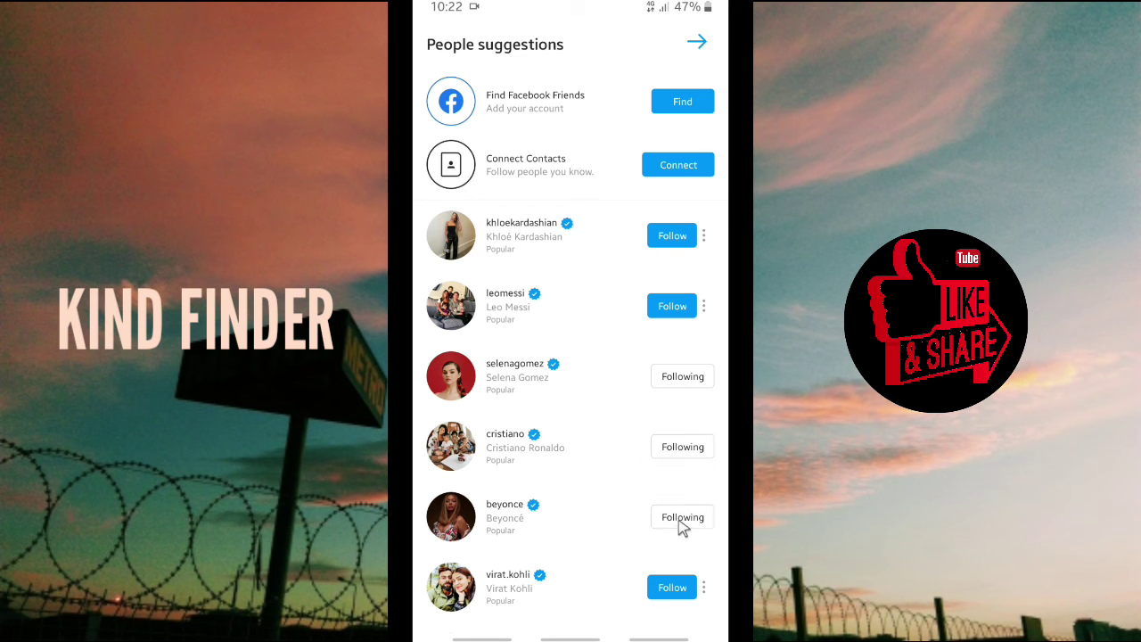
pyautogui.click(697, 43)
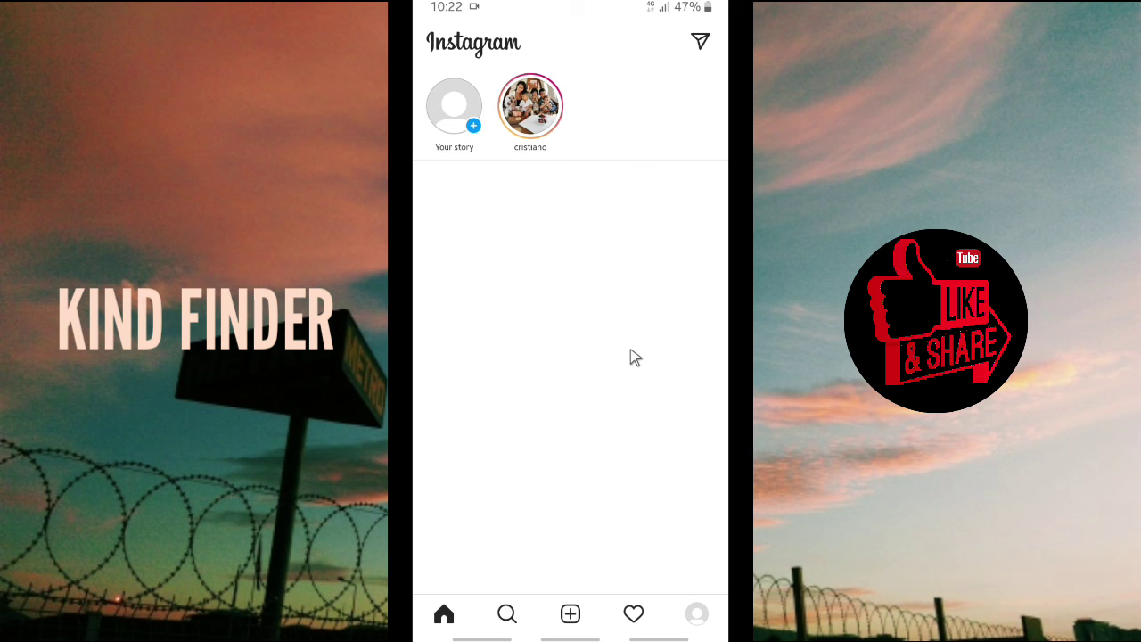
pyautogui.click(696, 615)
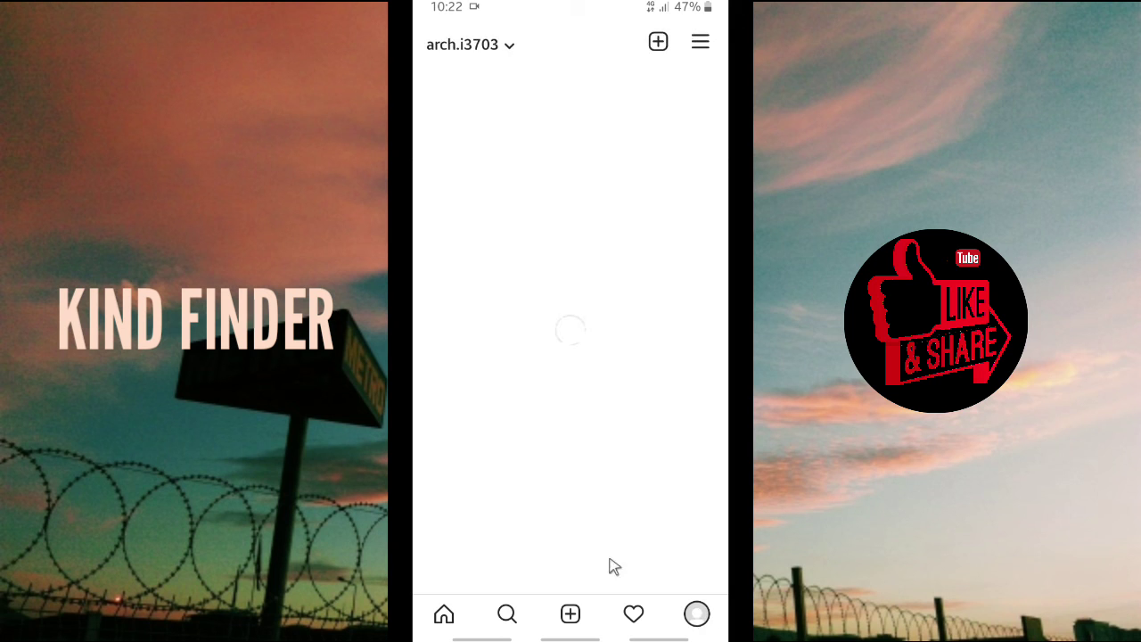